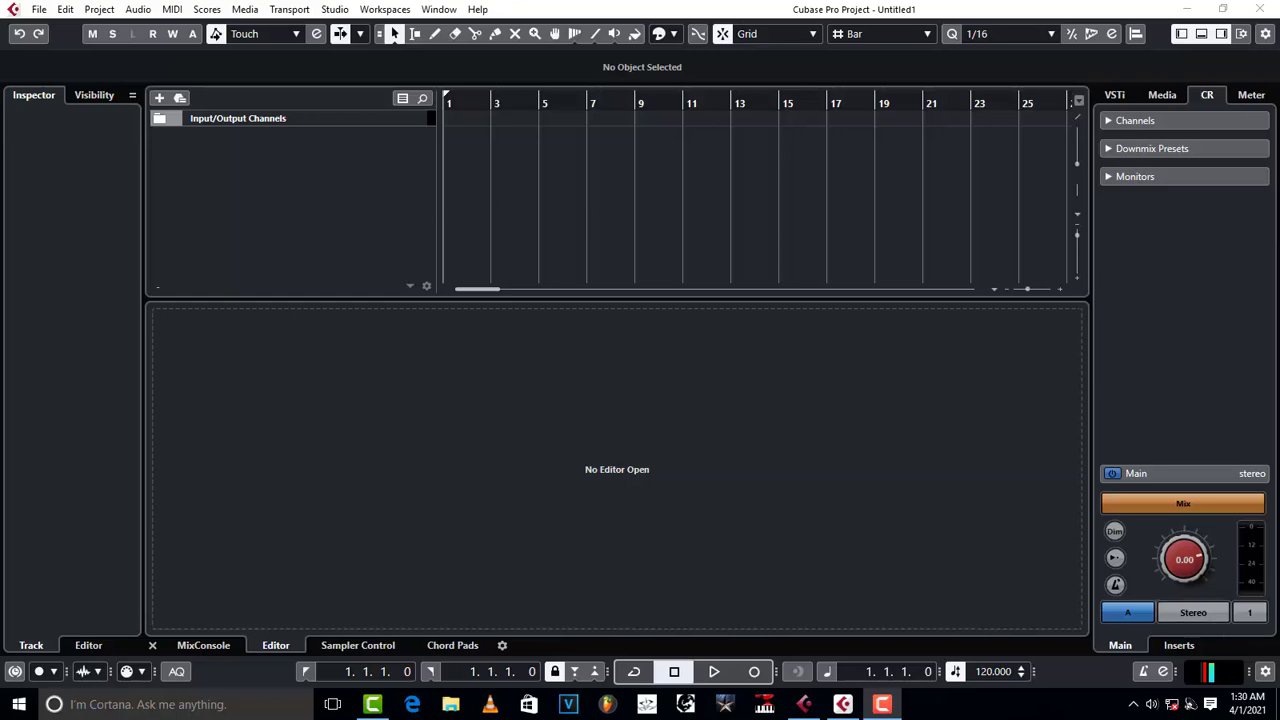
left_click(1192, 9)
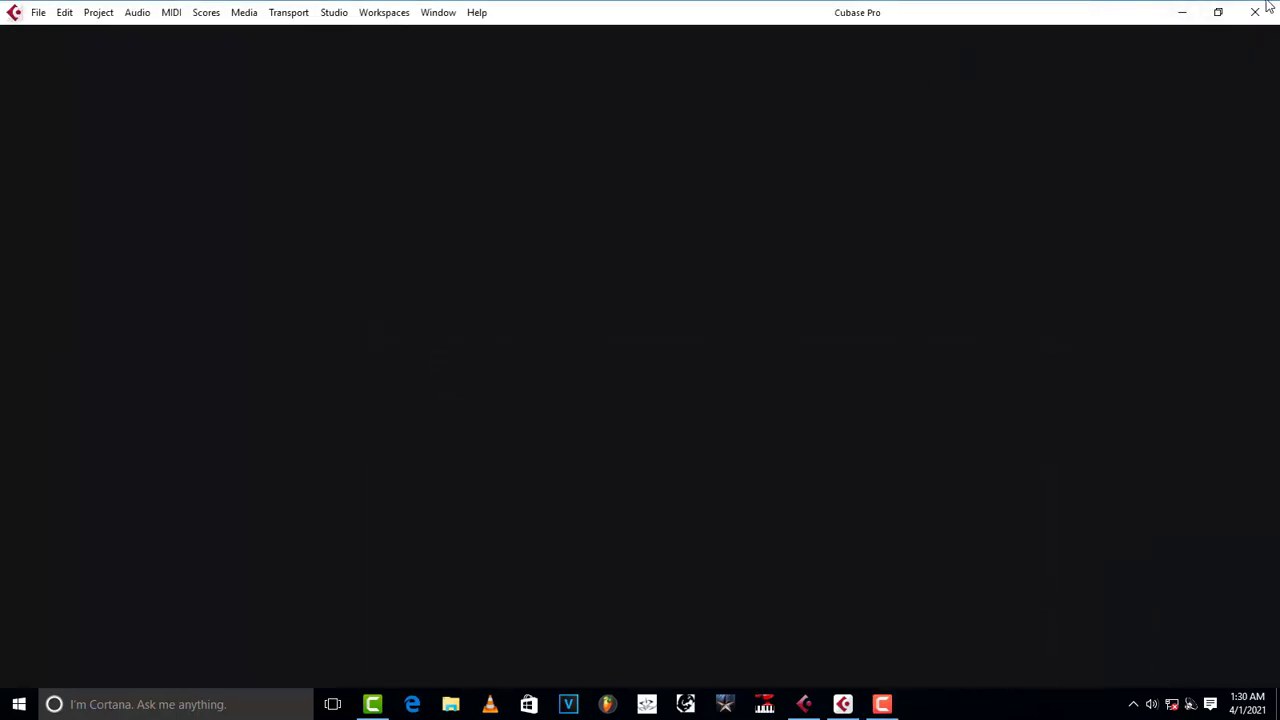
left_click(1180, 12)
left_click(1178, 17)
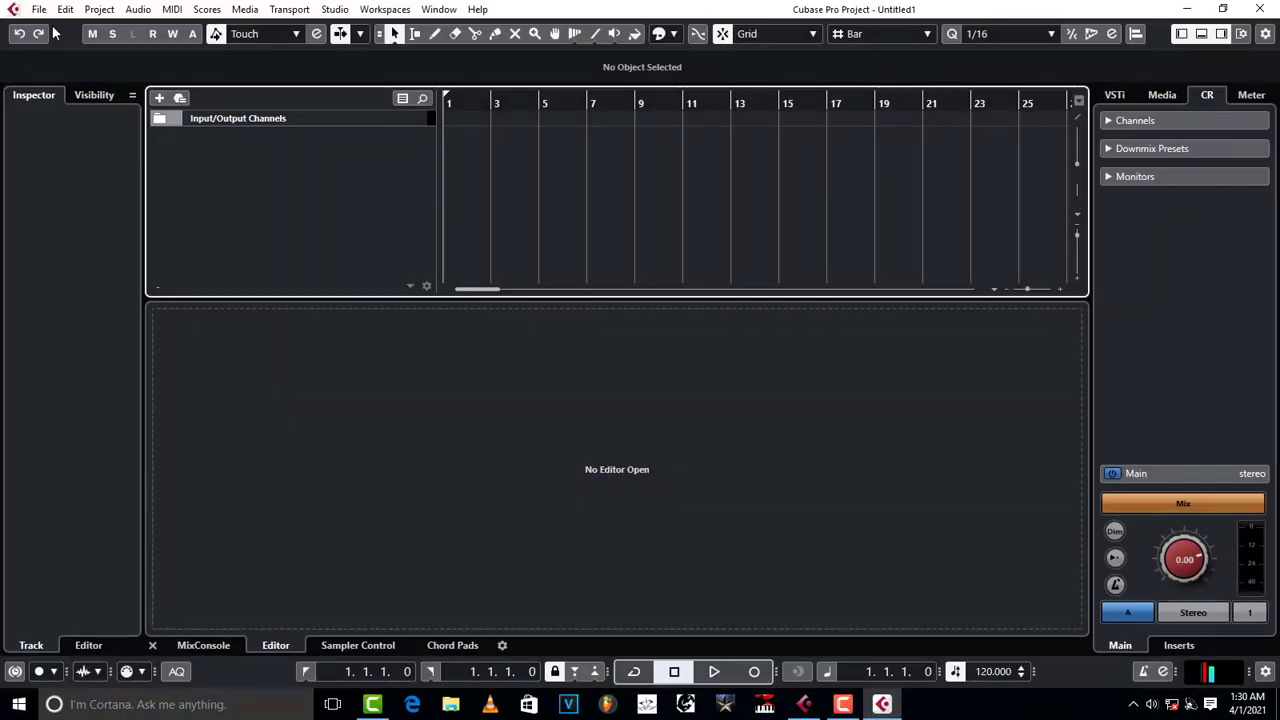
Start a new project, look through every template category in the project assistant, and create an empty project in the default location.
left_click(43, 10)
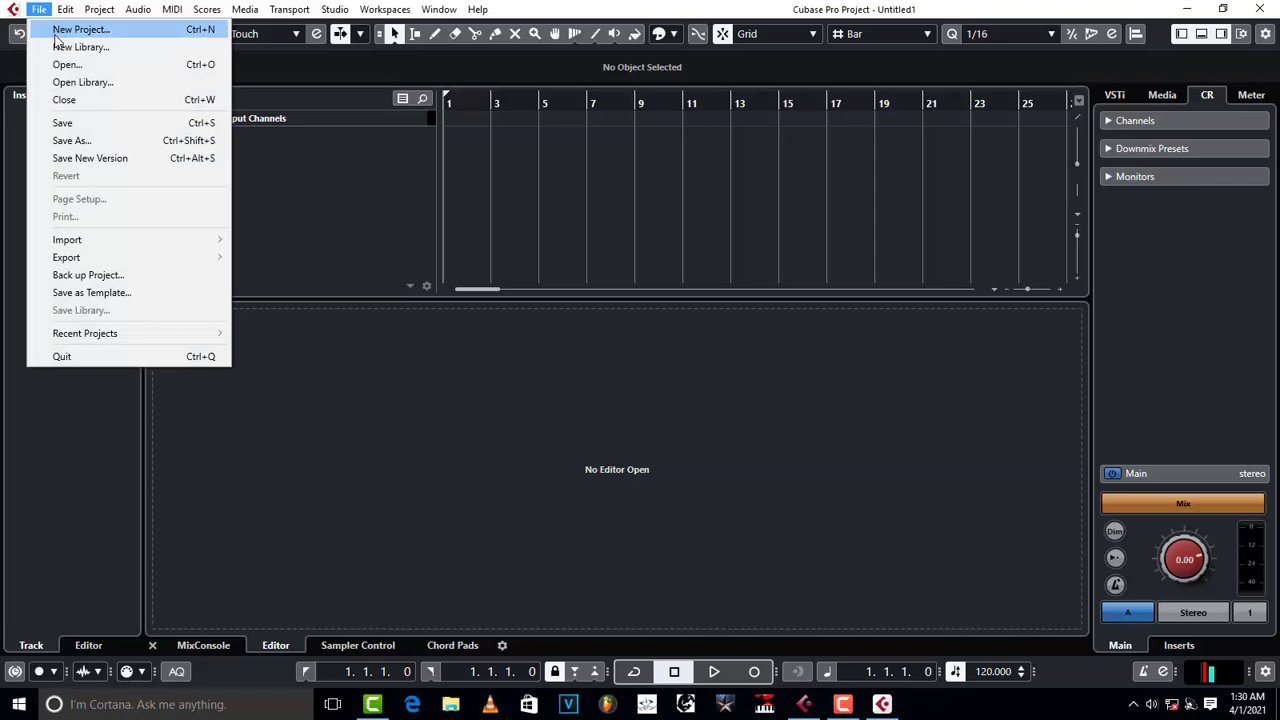
left_click(66, 31)
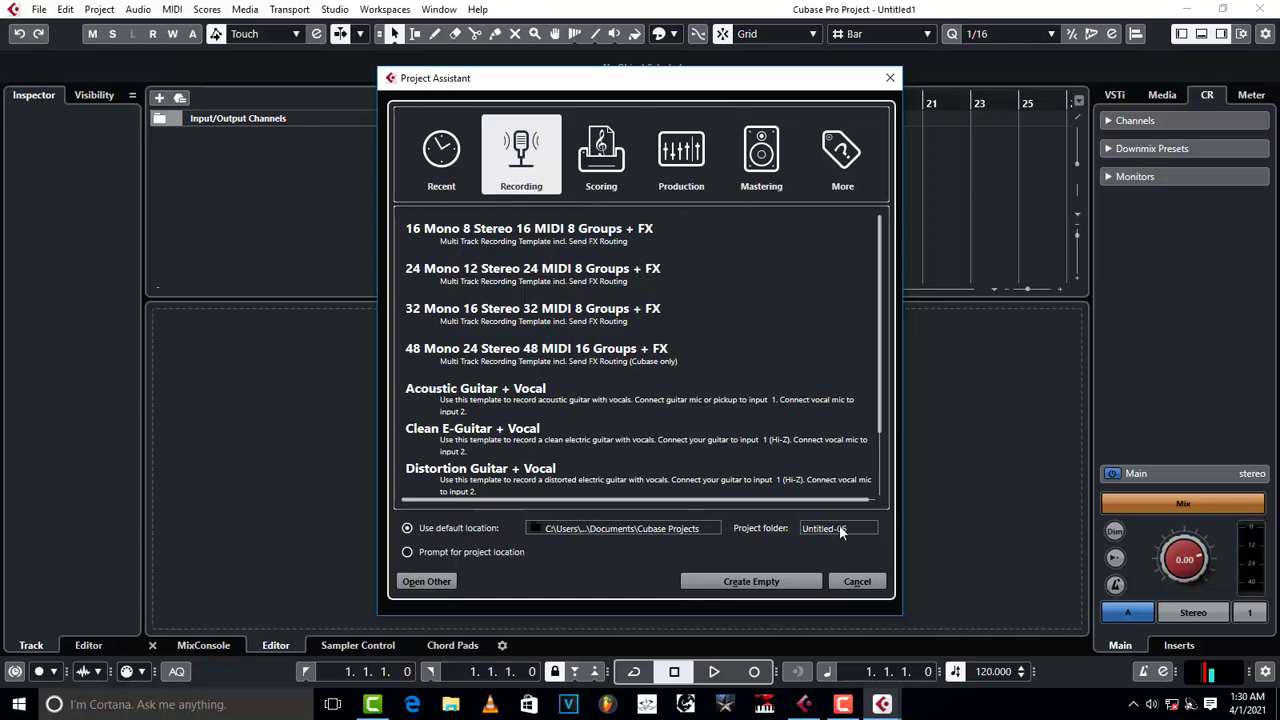
left_click(442, 162)
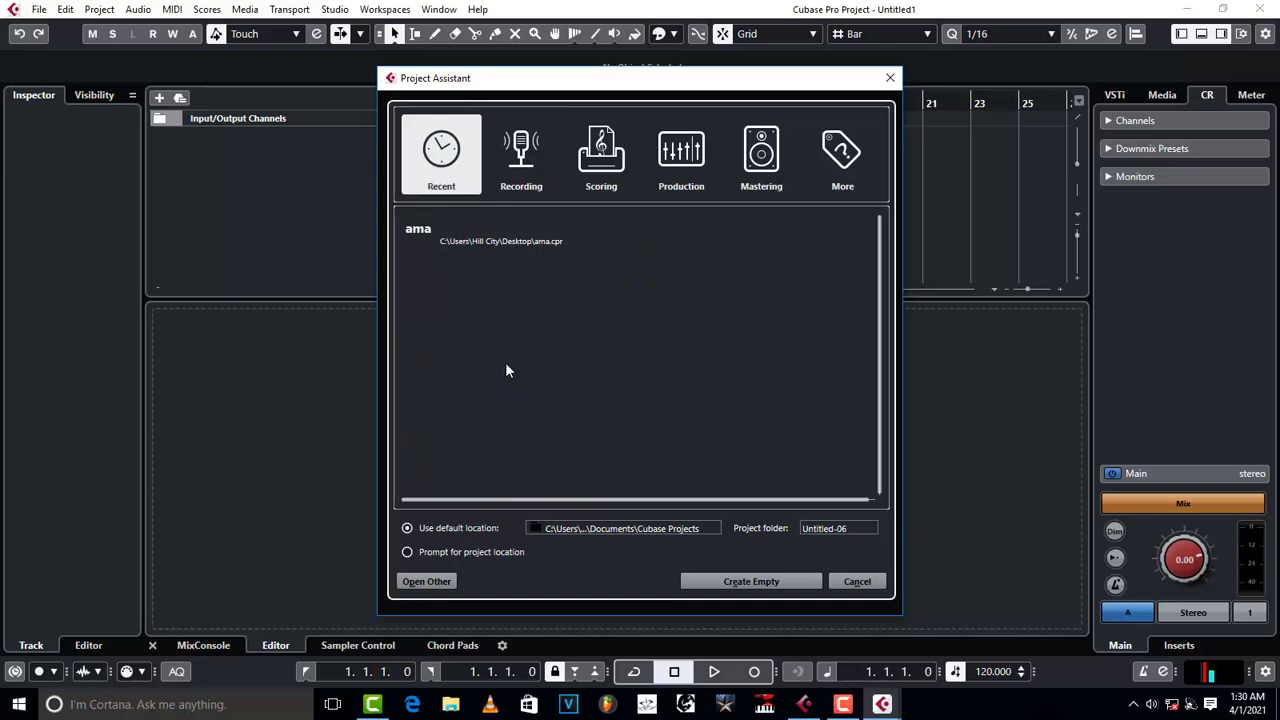
left_click(522, 166)
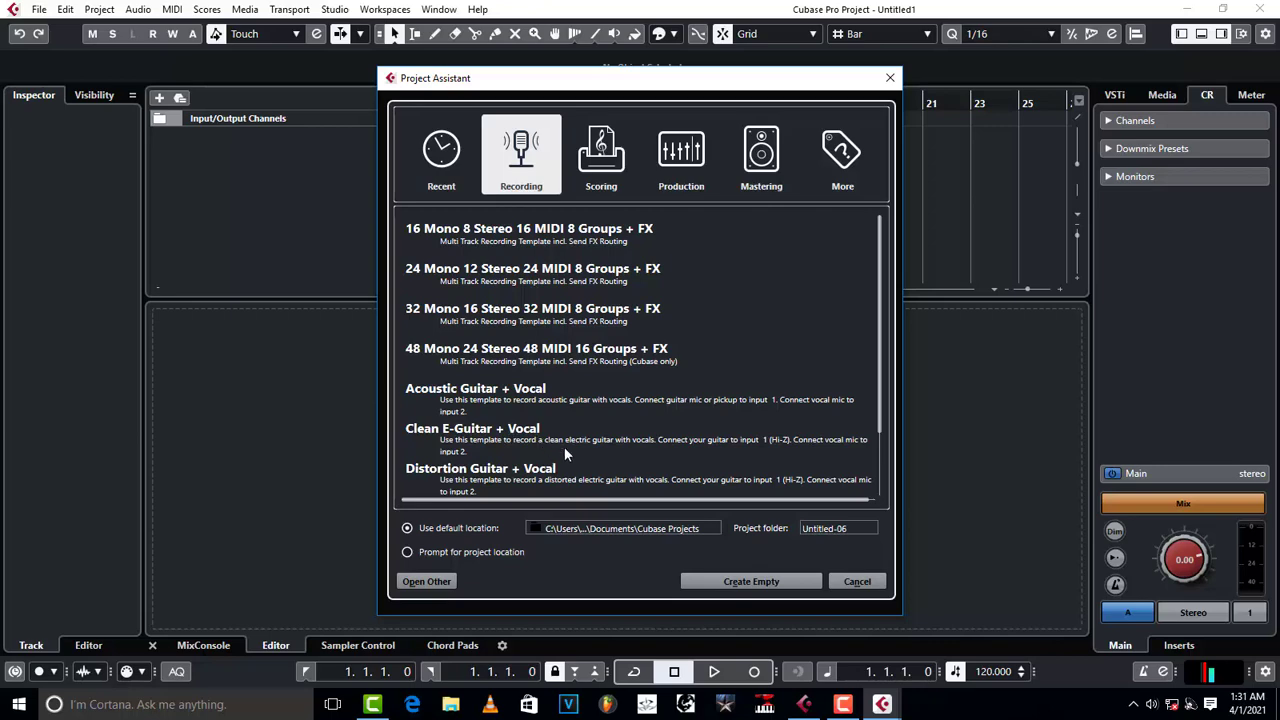
left_click(617, 166)
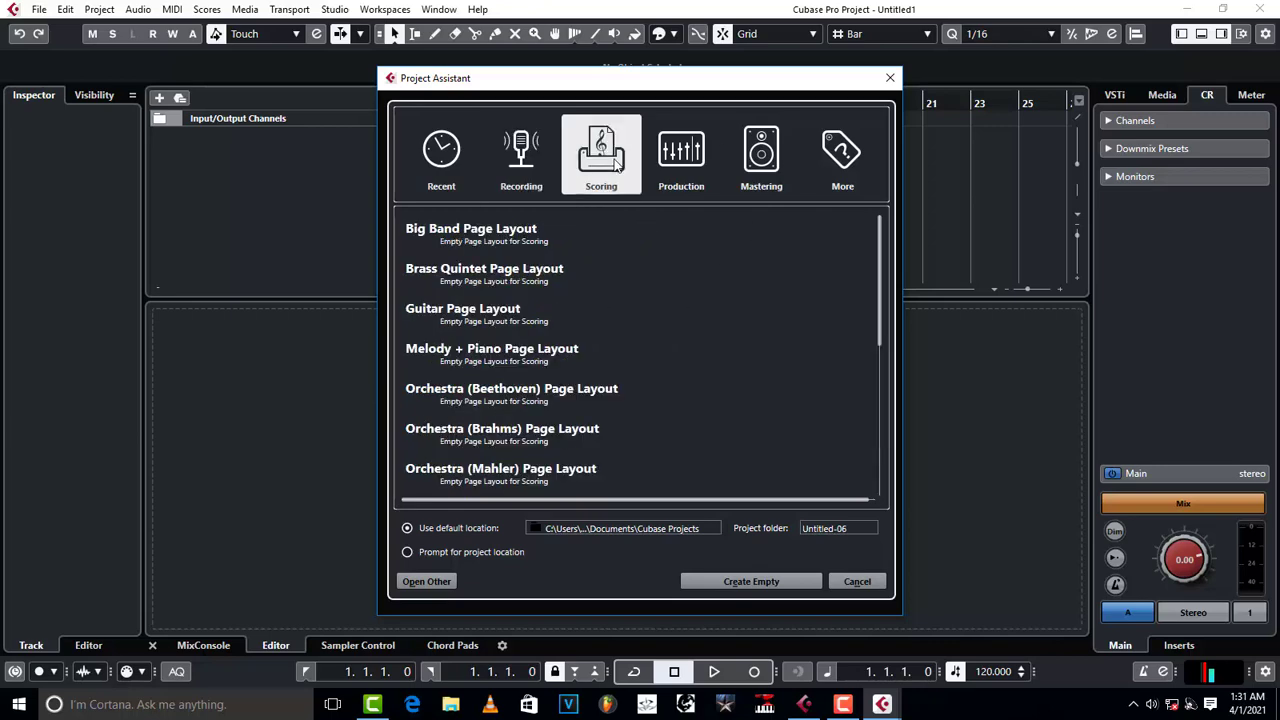
left_click(681, 163)
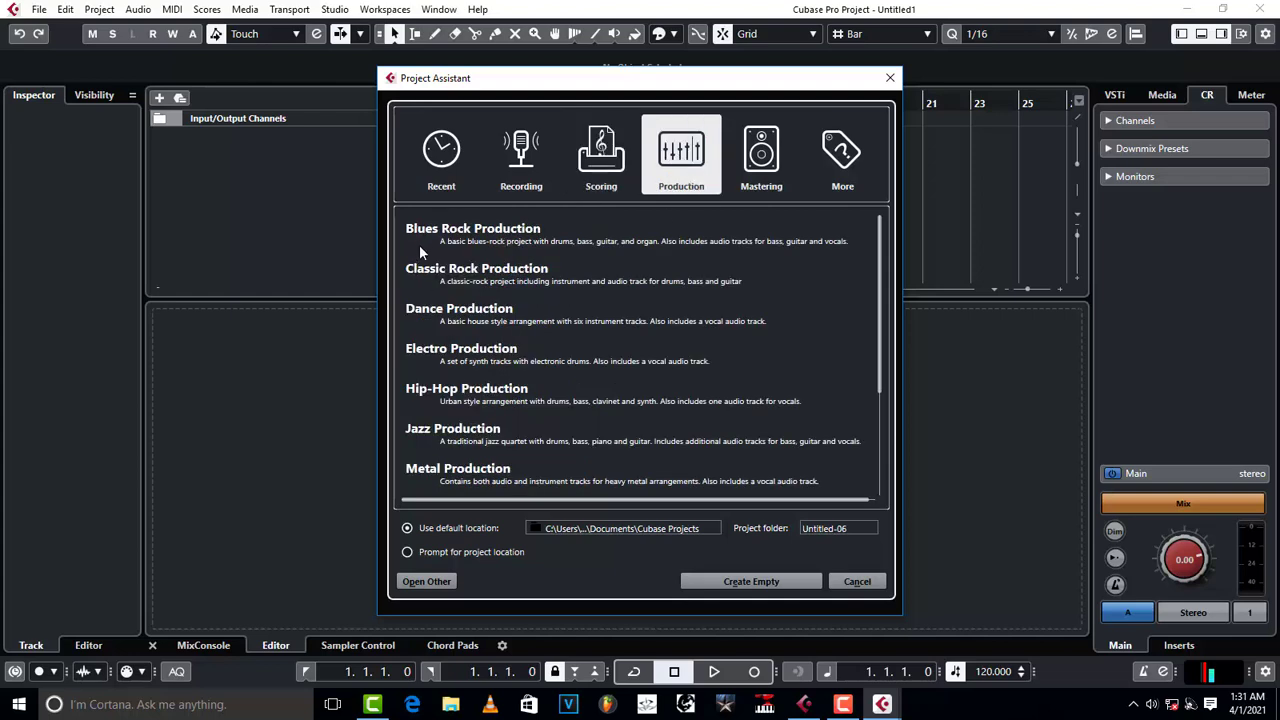
left_click(758, 148)
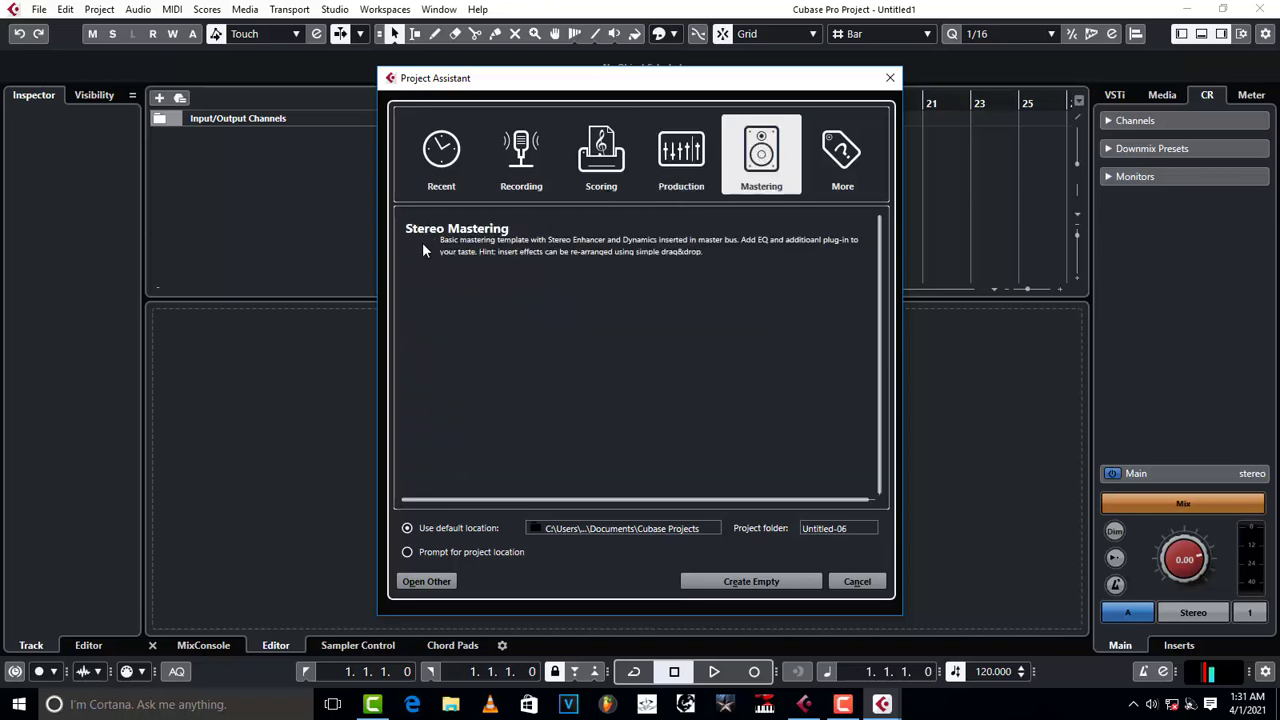
left_click(853, 160)
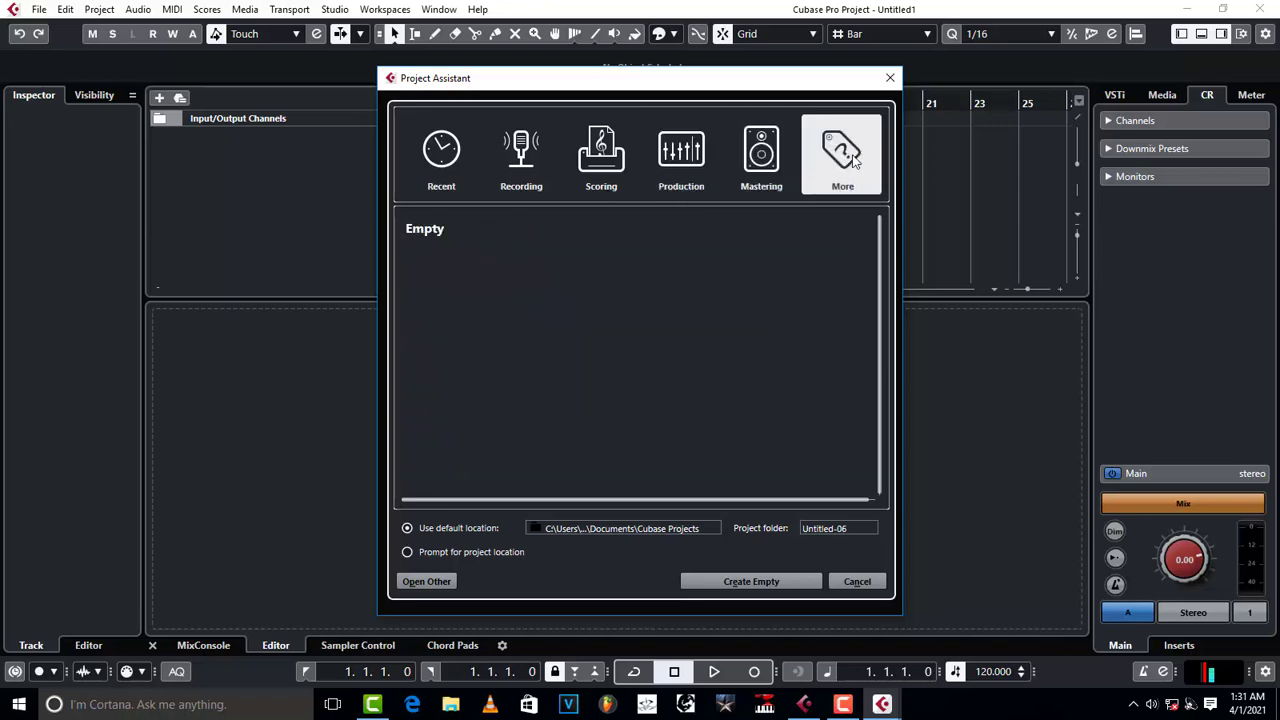
left_click(452, 163)
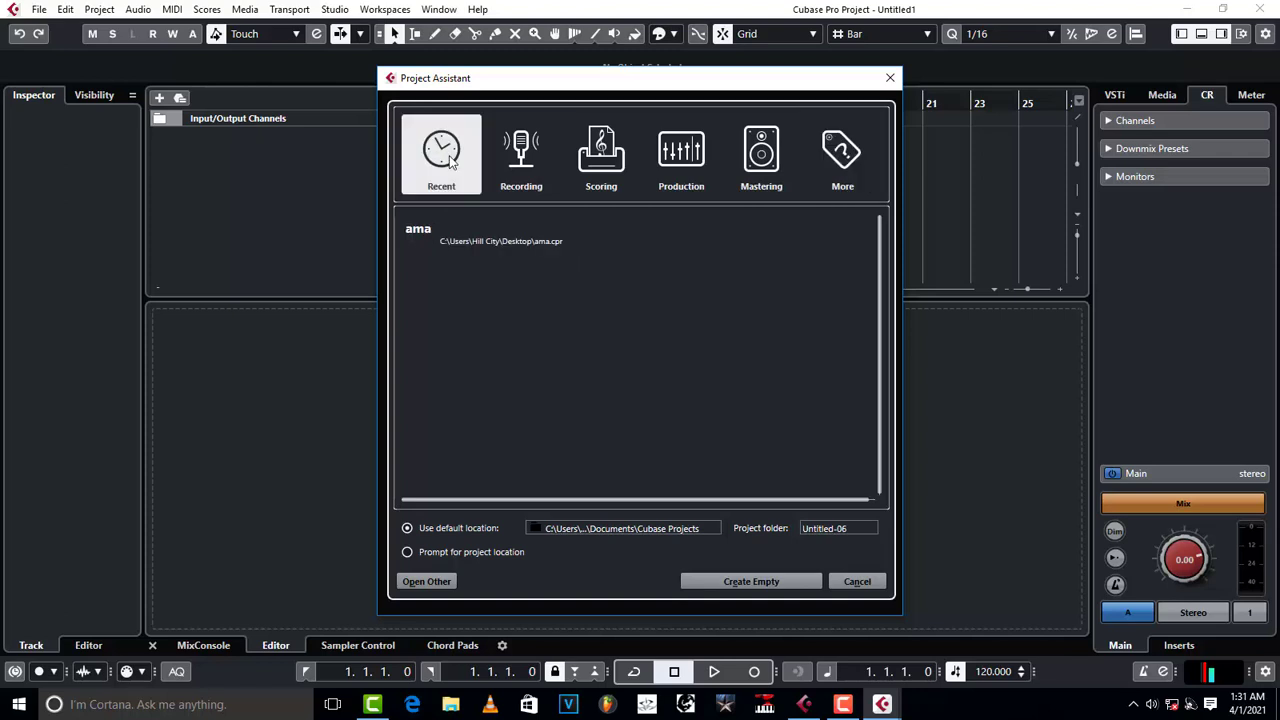
left_click(530, 165)
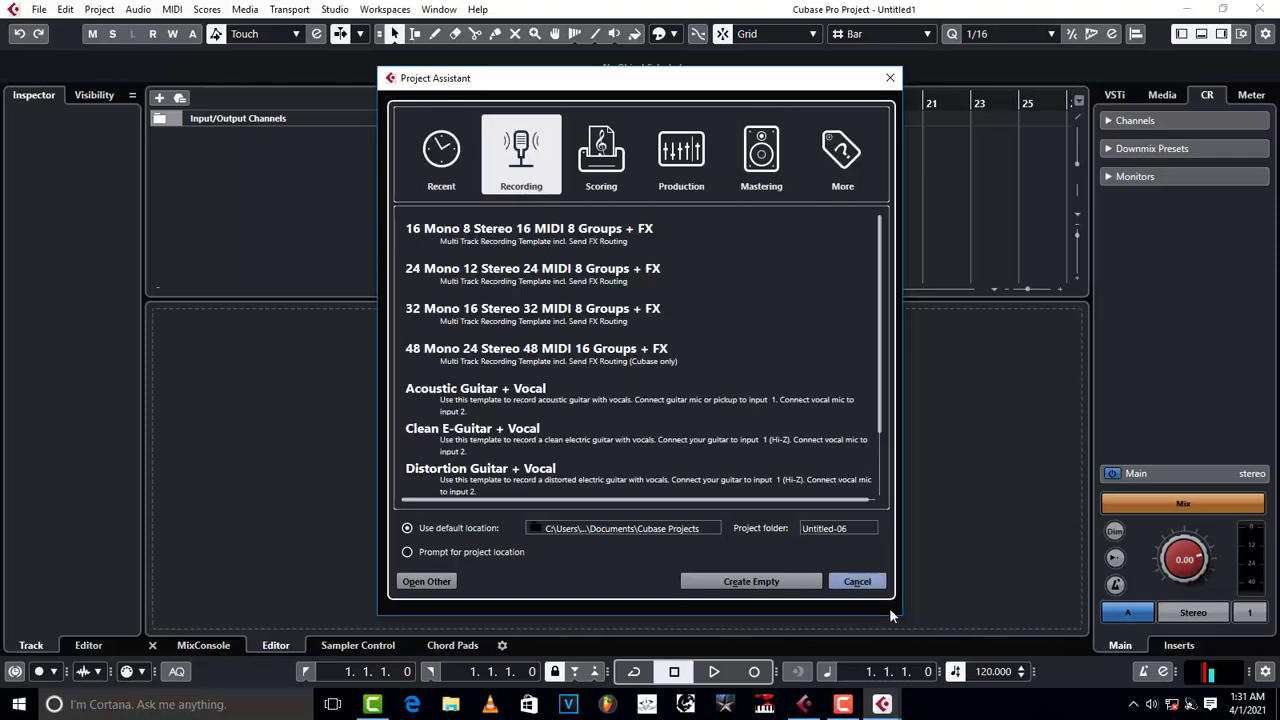
left_click(767, 588)
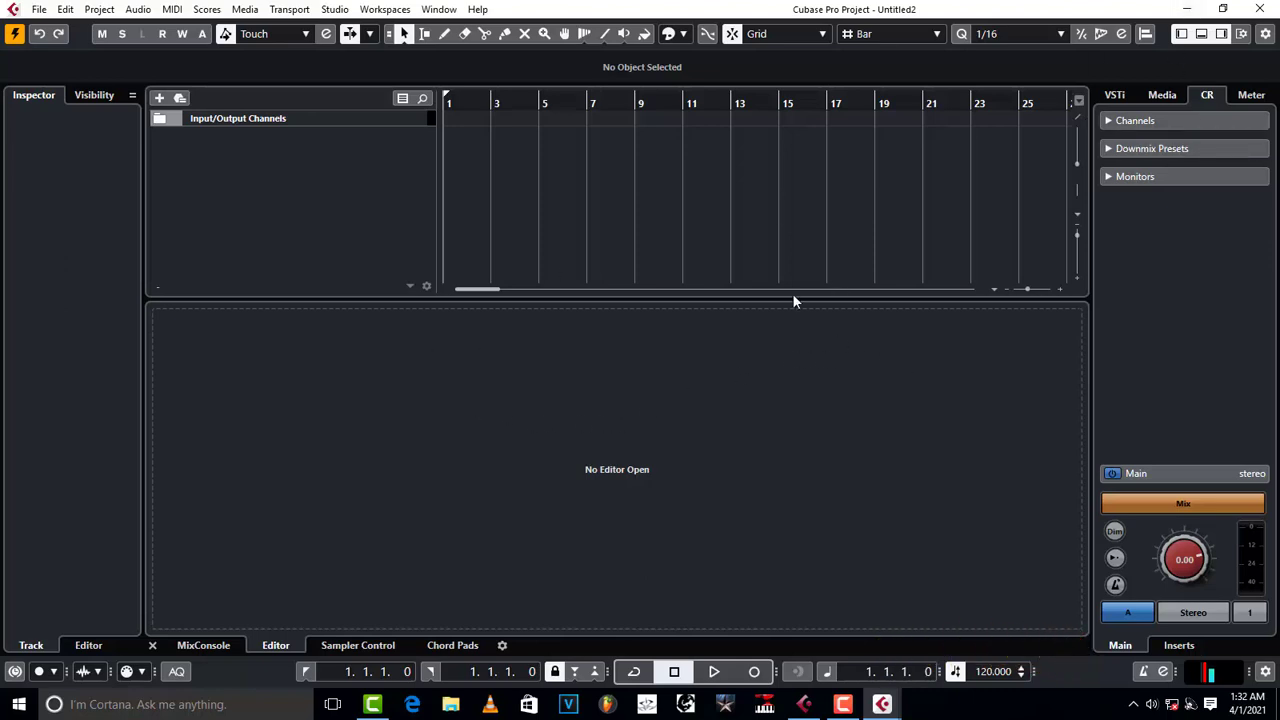
Switch to Cubase 5, view its new-project template list, and dismiss it without creating a project.
left_click(1187, 9)
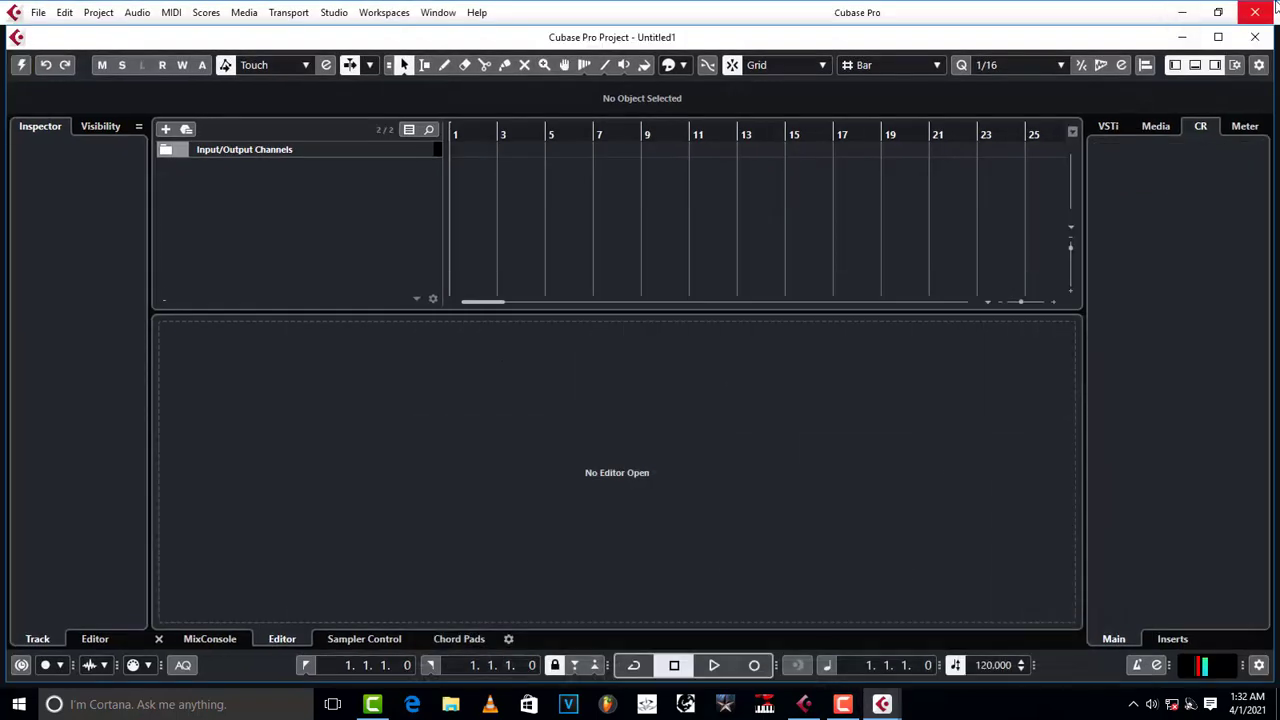
left_click(1182, 12)
left_click(806, 706)
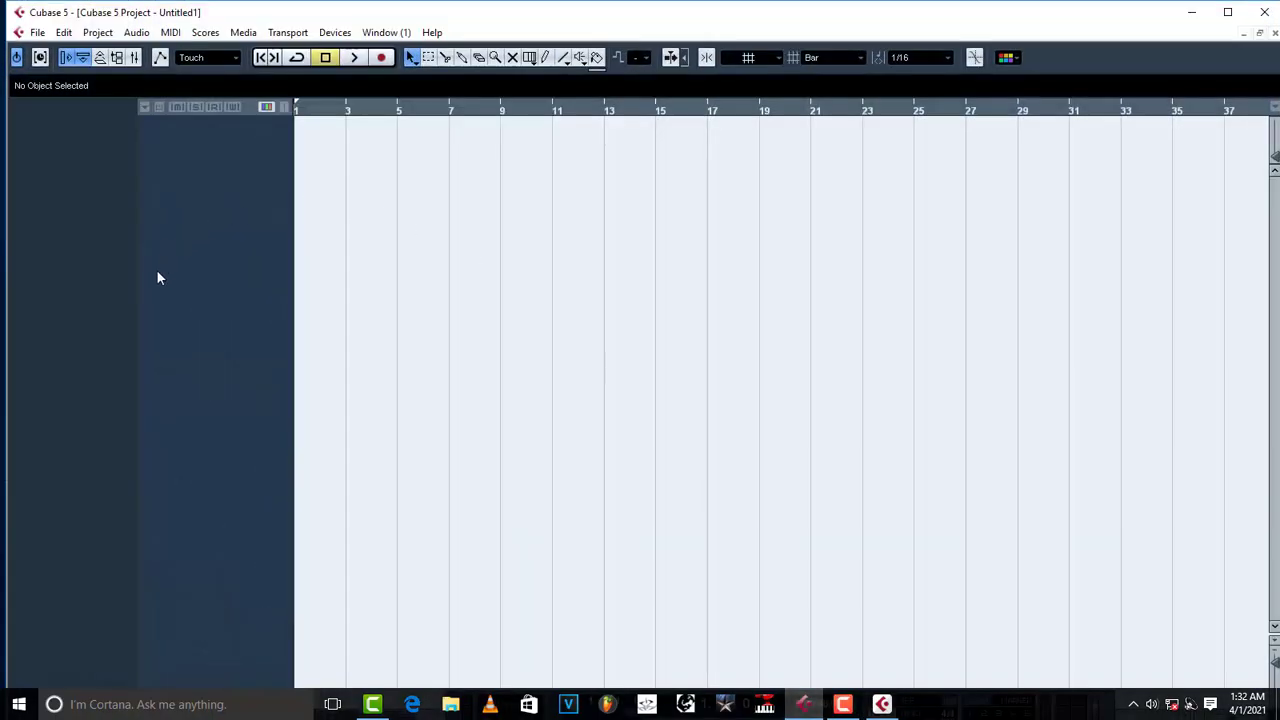
left_click(37, 32)
left_click(75, 52)
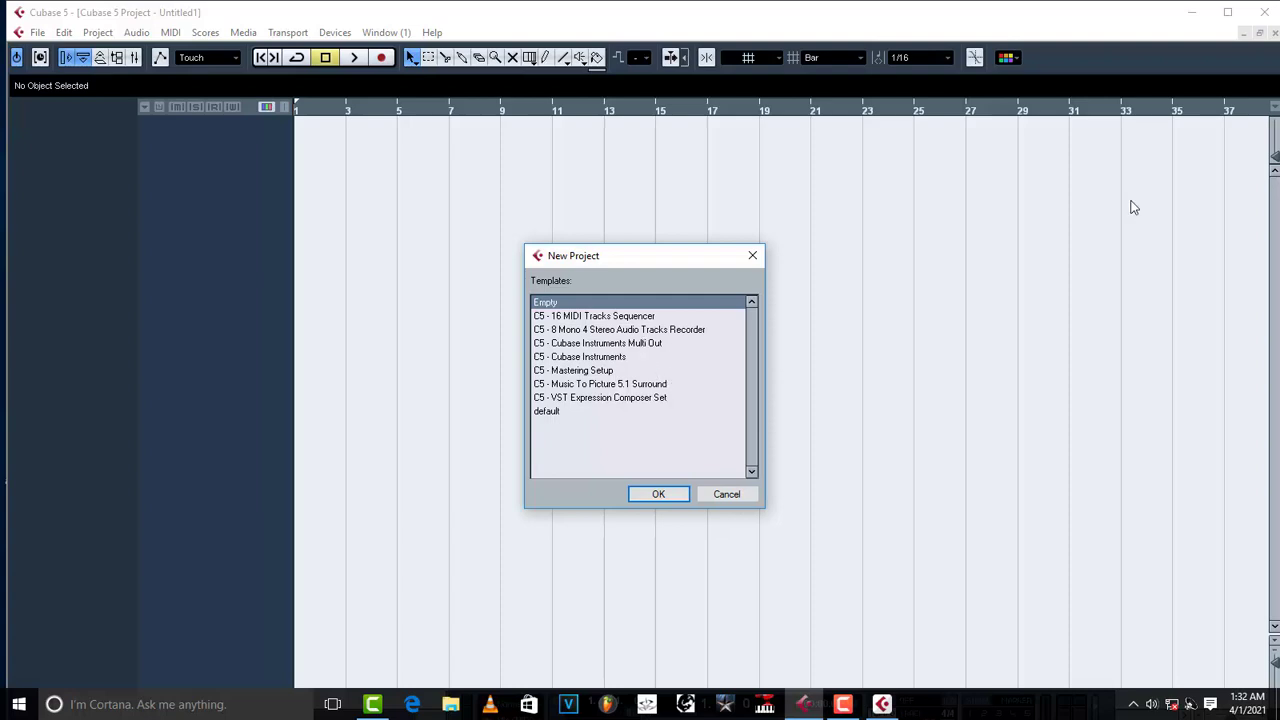
left_click(1134, 23)
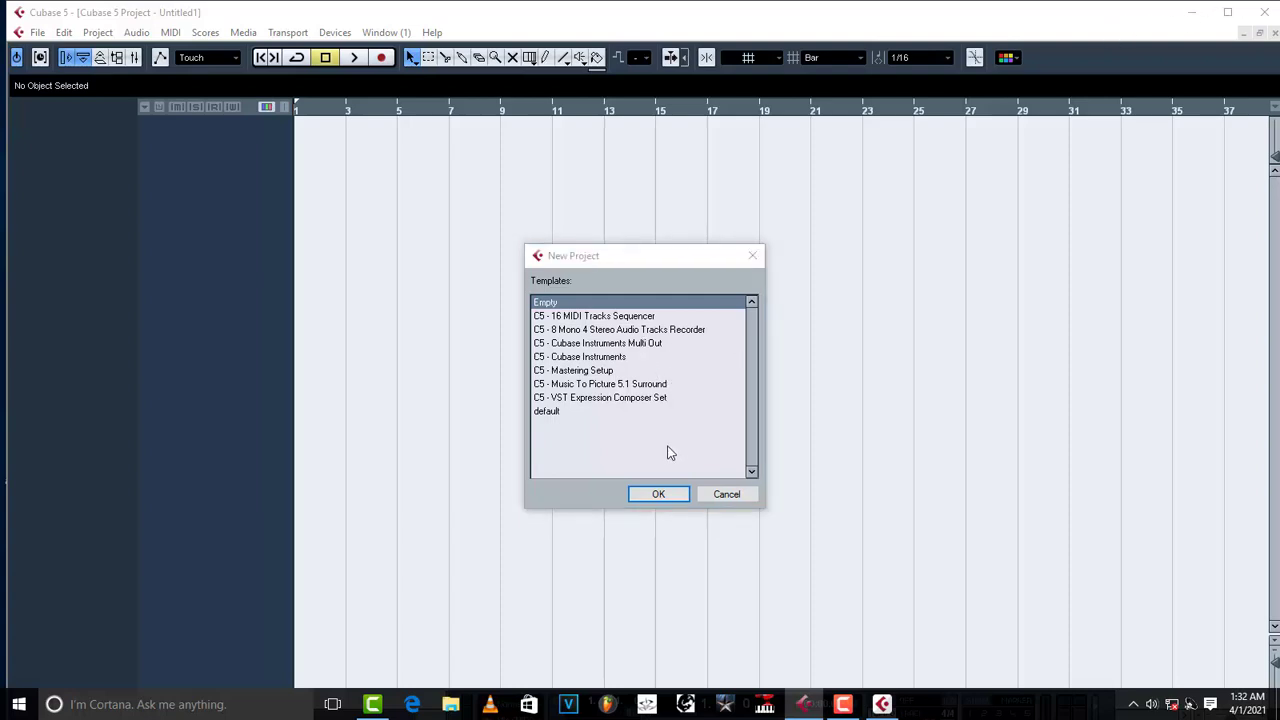
left_click(725, 494)
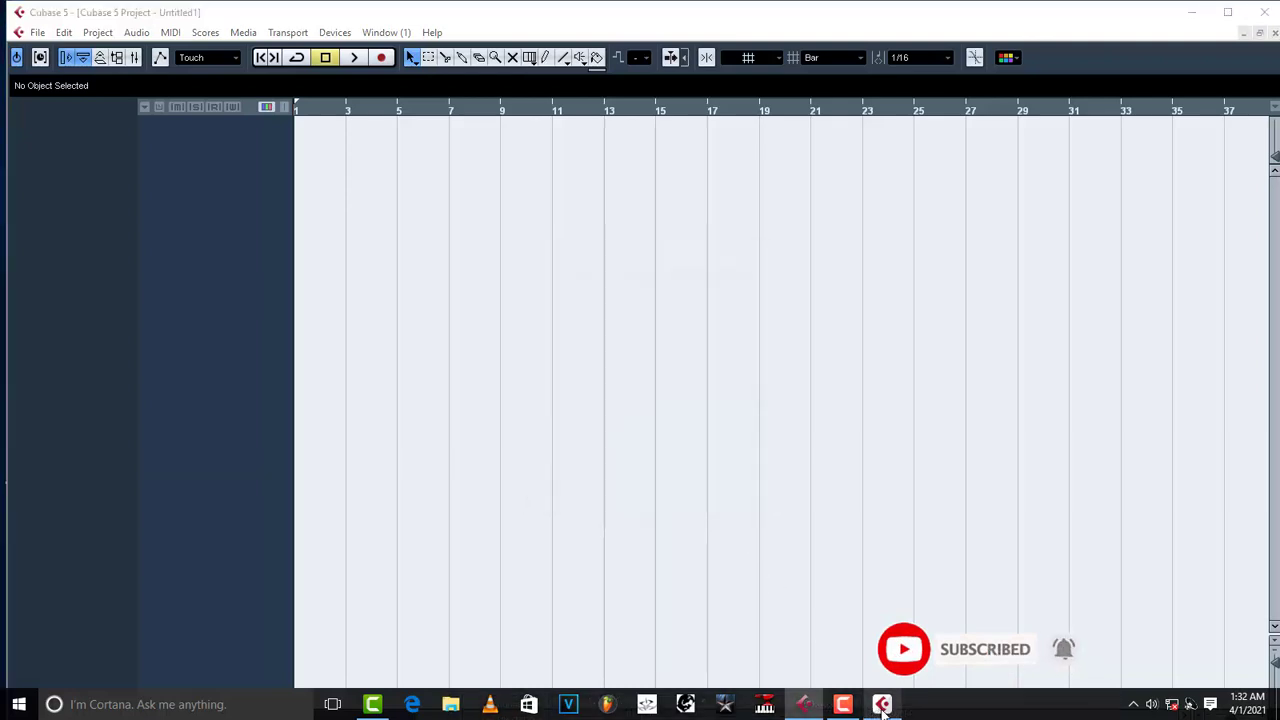
Compare the Recording templates in Cubase Pro's project assistant with the new-project template list in Cubase 5.
left_click(881, 704)
left_click(38, 12)
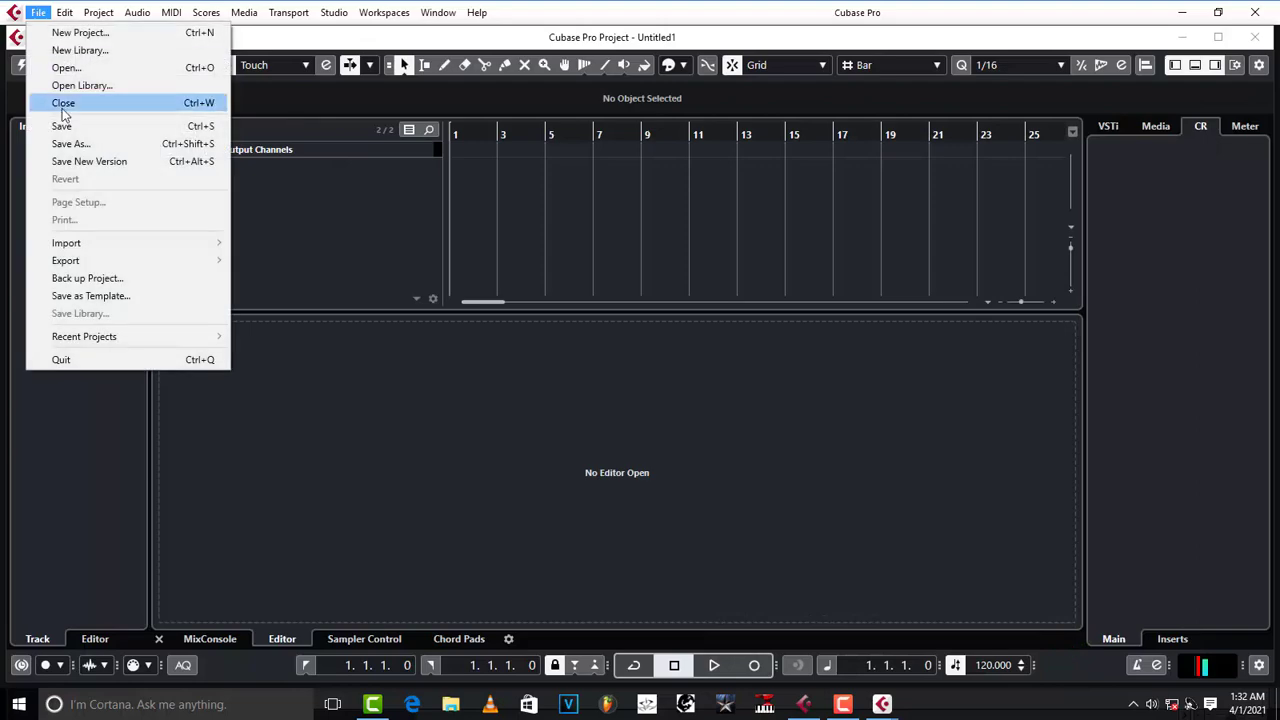
left_click(84, 31)
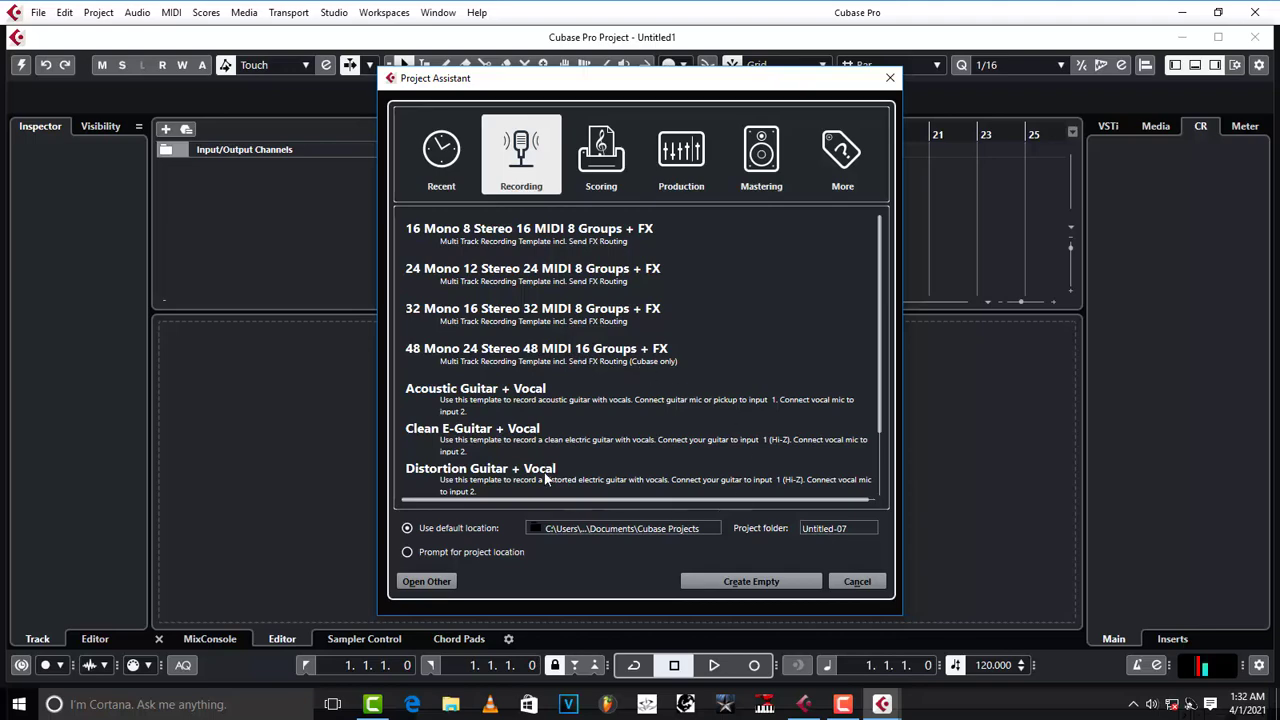
scroll(601, 440, "down", 2)
scroll(602, 436, "up", 2)
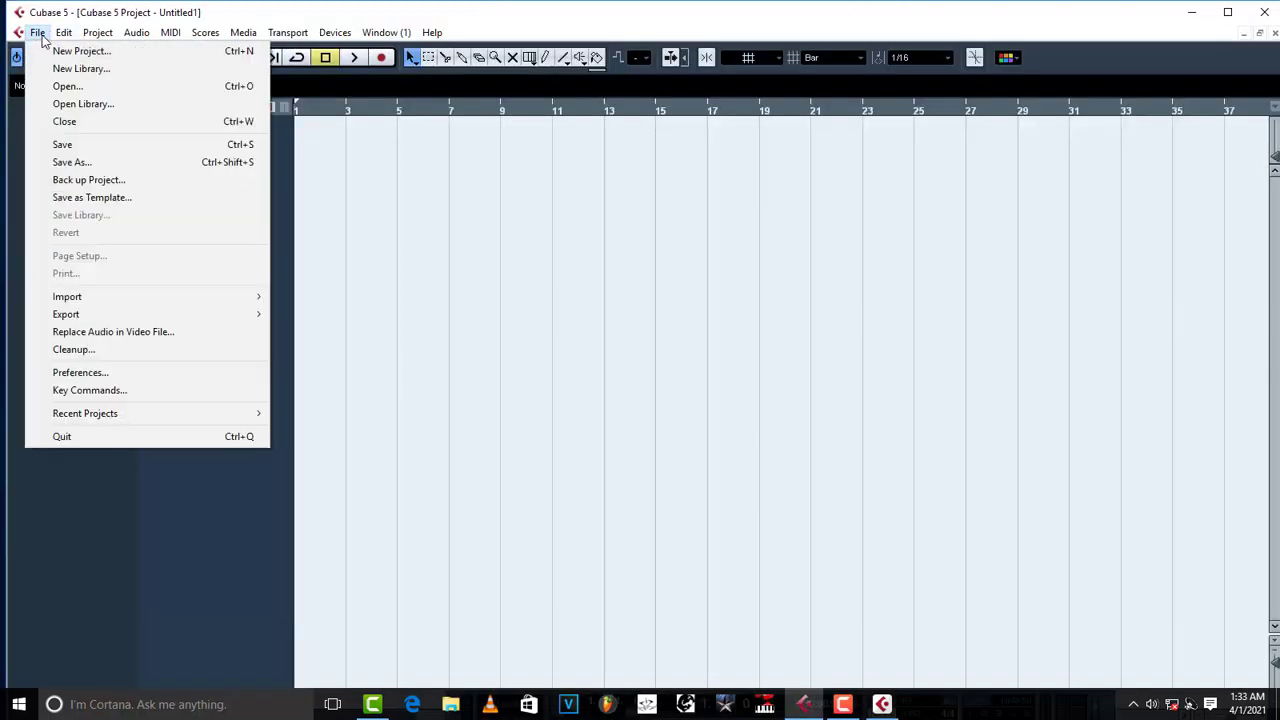
left_click(70, 49)
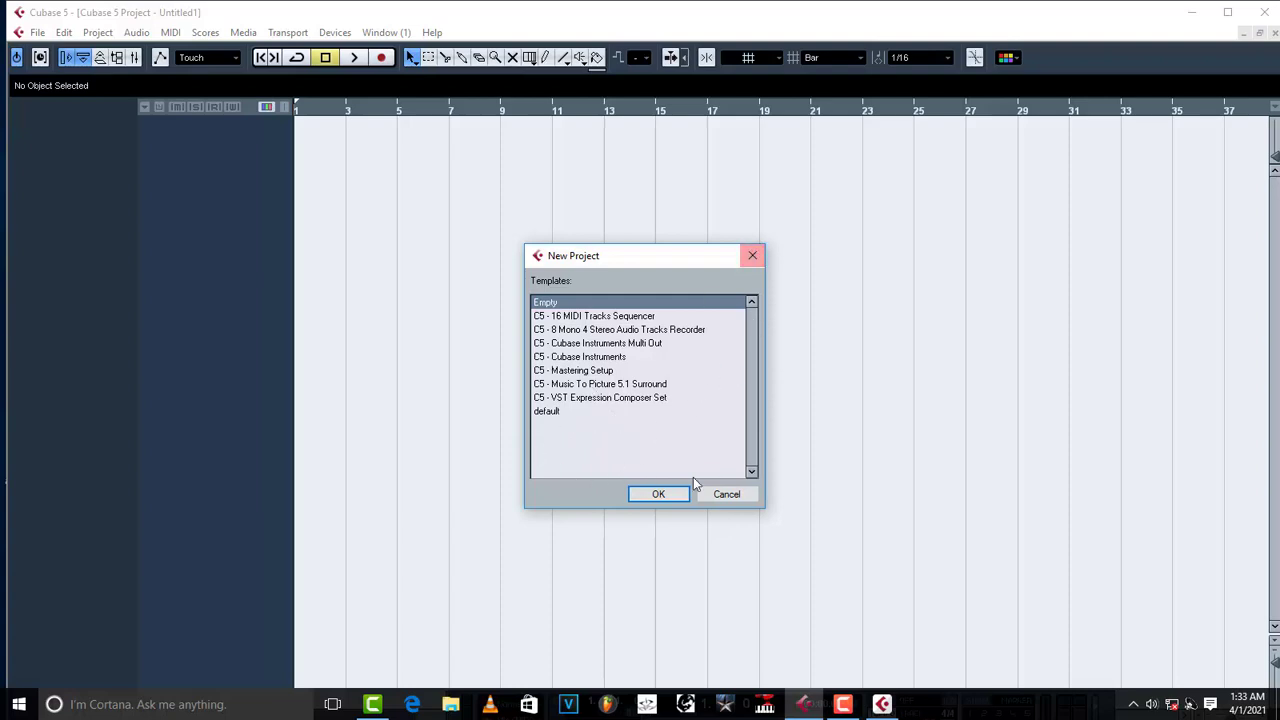
left_click(752, 255)
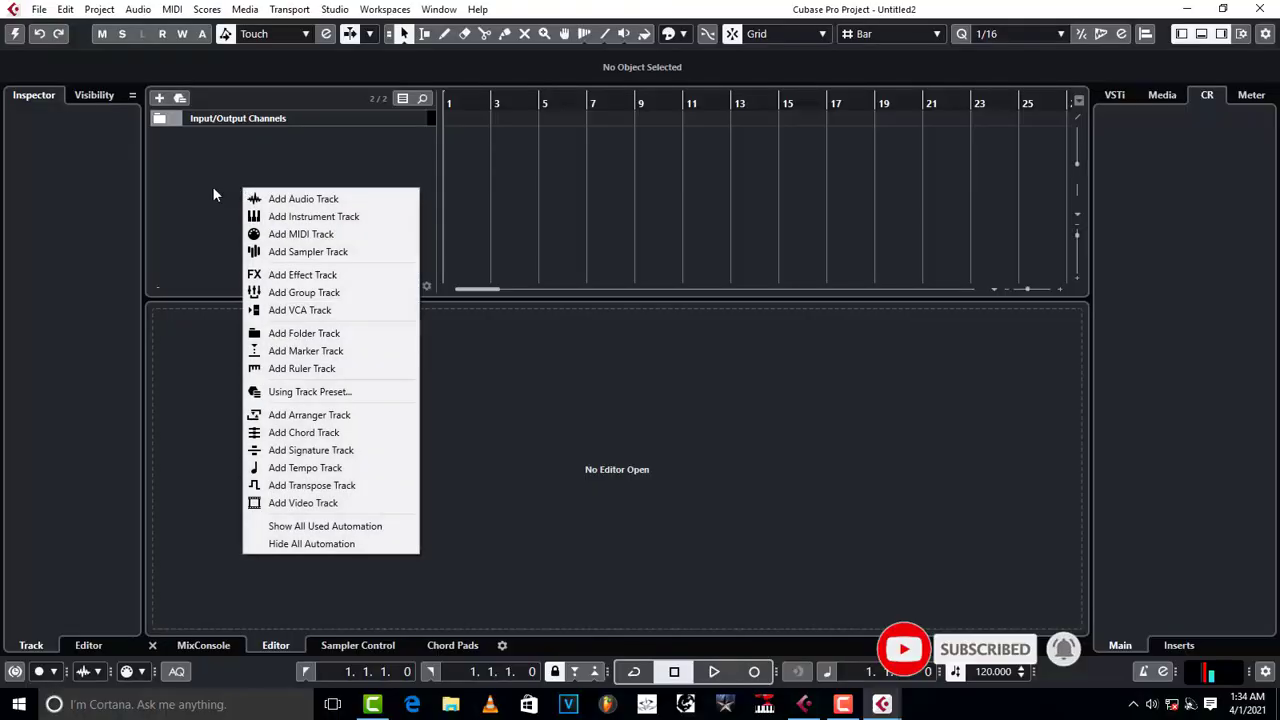
Begin adding an audio track in Cubase Pro and examine the channel configurations offered for it.
left_click(228, 137)
right_click(228, 137)
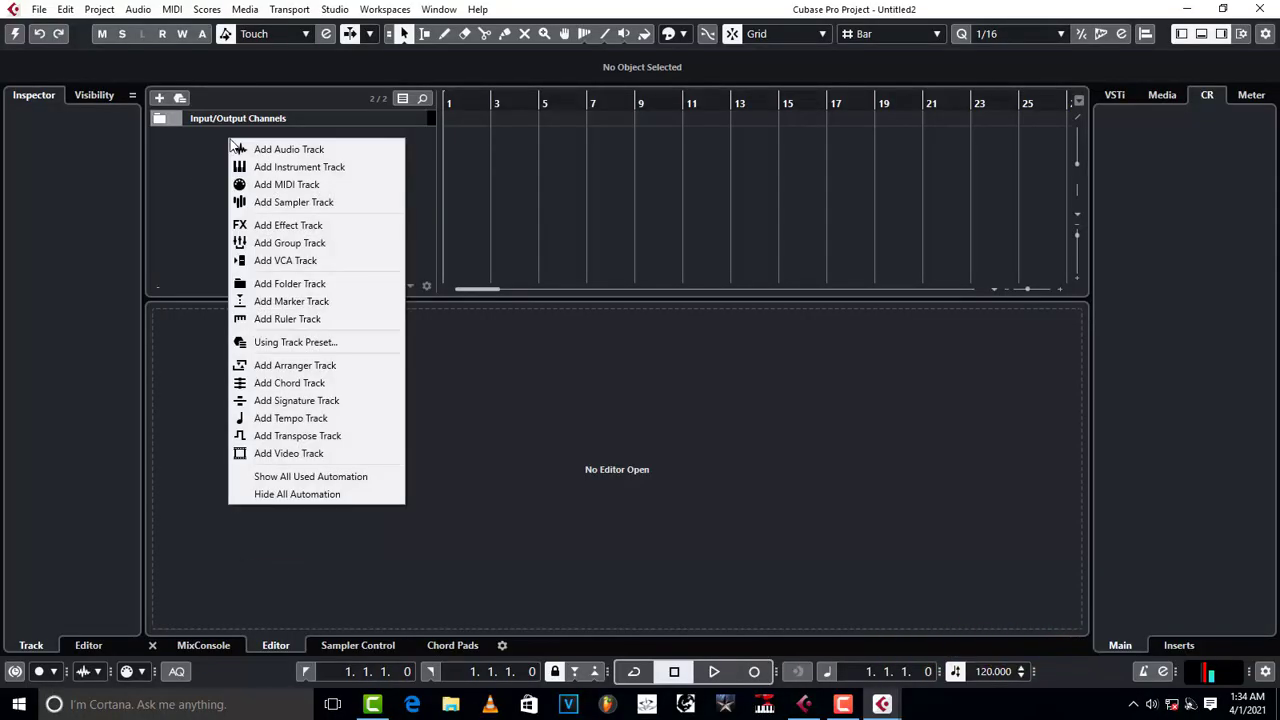
left_click(290, 150)
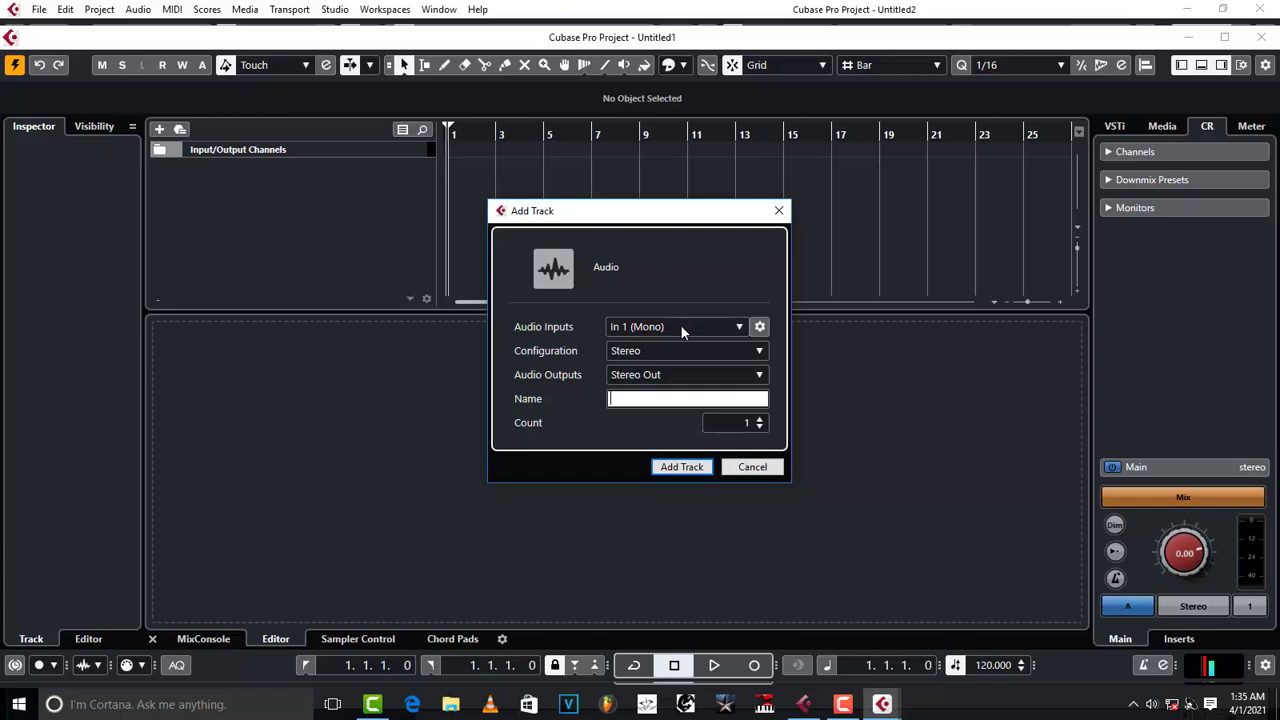
left_click(520, 366)
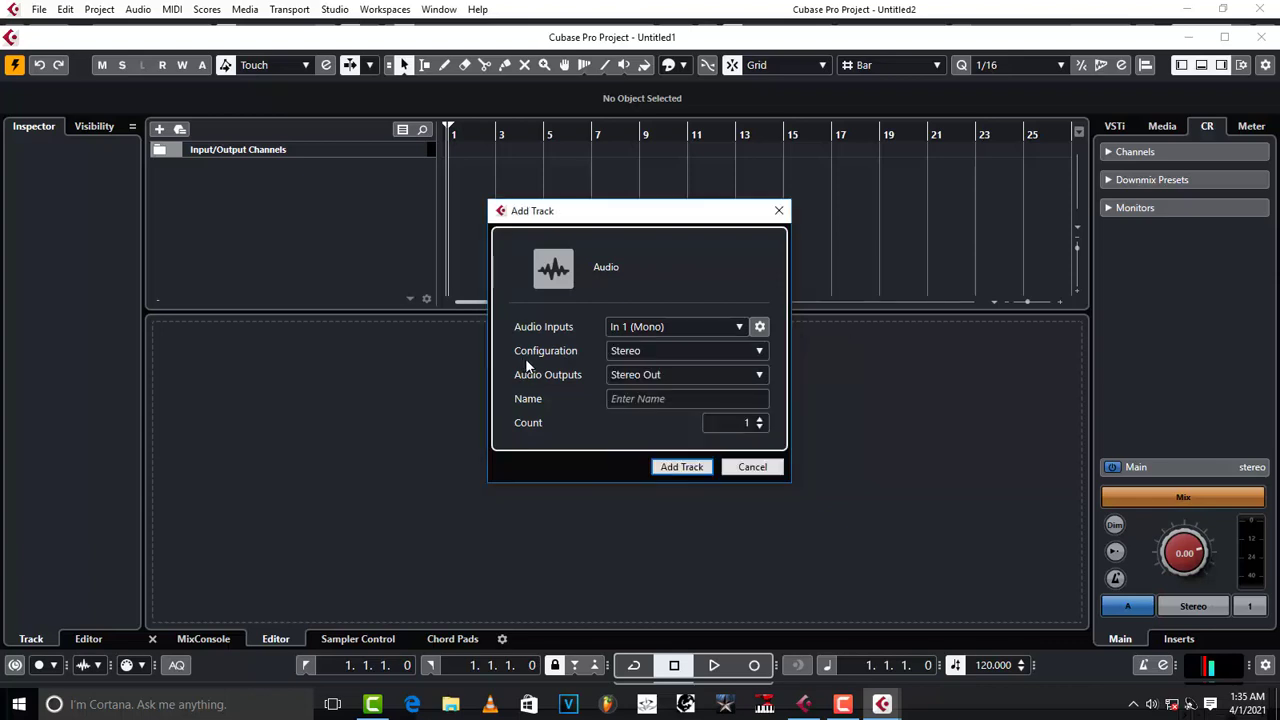
left_click(700, 351)
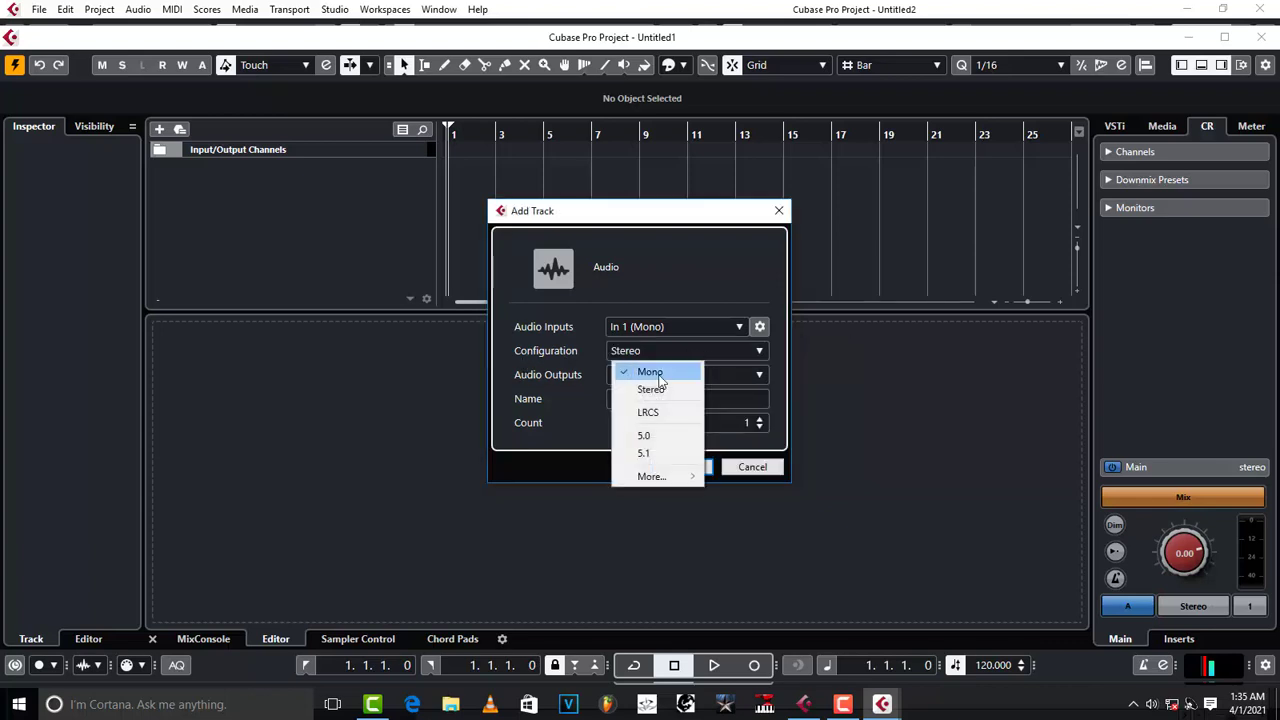
left_click(540, 346)
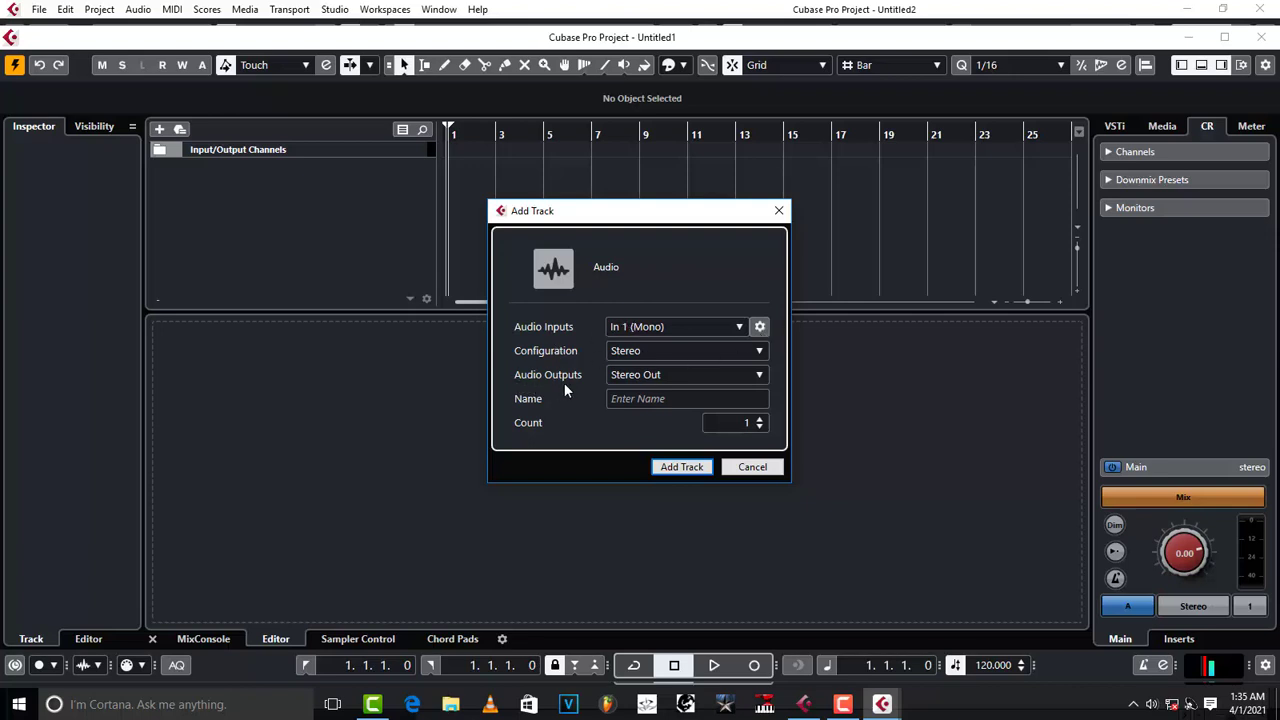
Examine the audio output choices for the new audio track and pick Stereo Out.
left_click(663, 377)
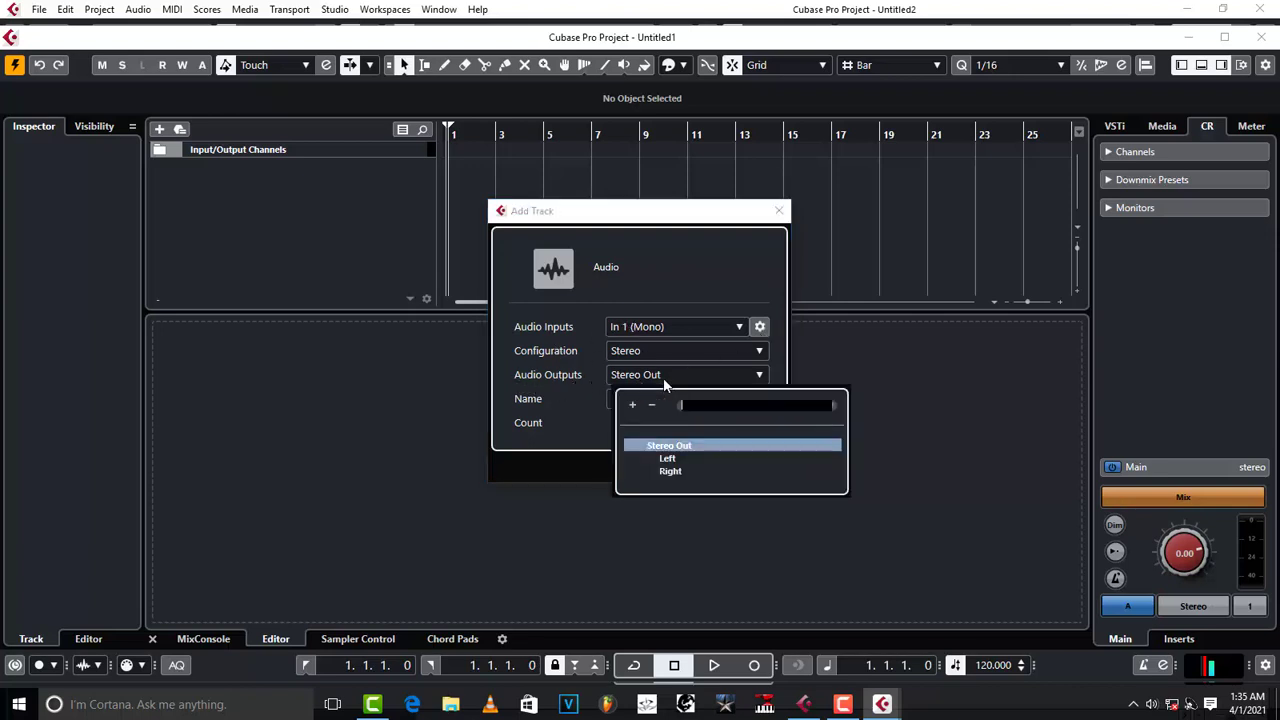
left_click(570, 376)
left_click(671, 379)
left_click(675, 447)
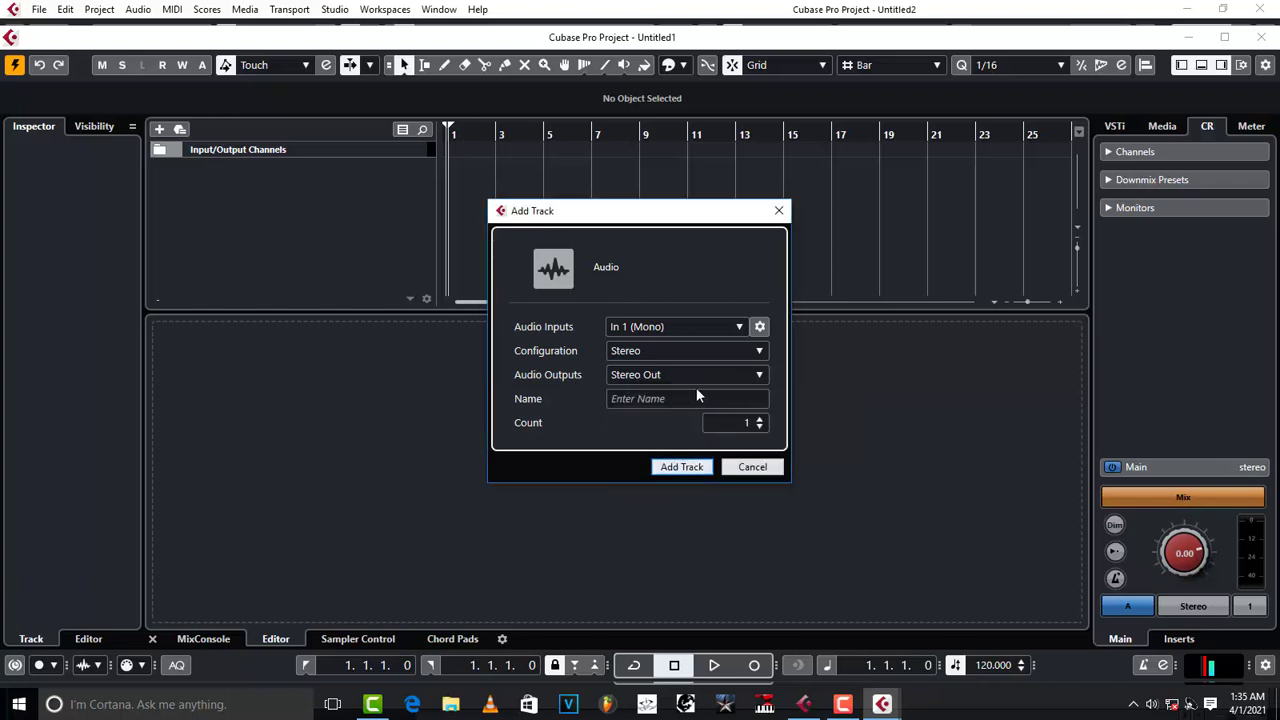
left_click(662, 374)
left_click(669, 446)
left_click(662, 376)
left_click(678, 447)
Examine the hardware inputs and bus connections offered as audio inputs for the new track.
left_click(660, 330)
left_click(634, 410)
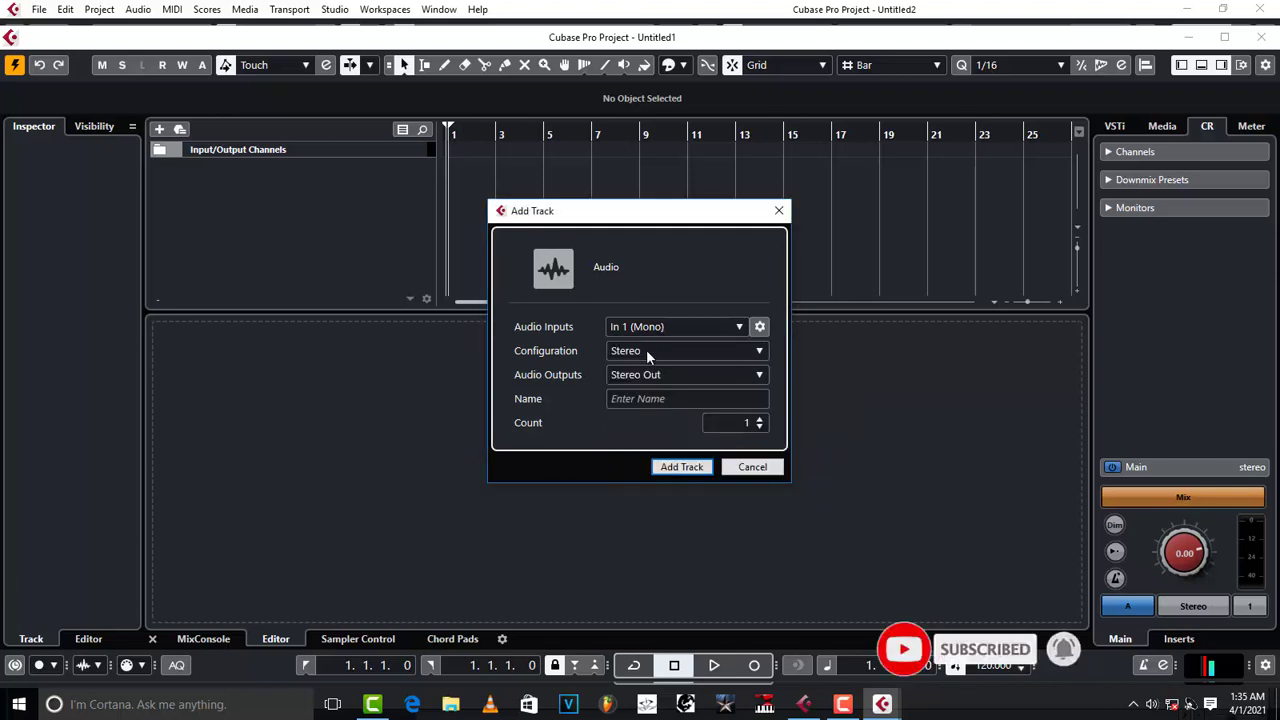
left_click(647, 326)
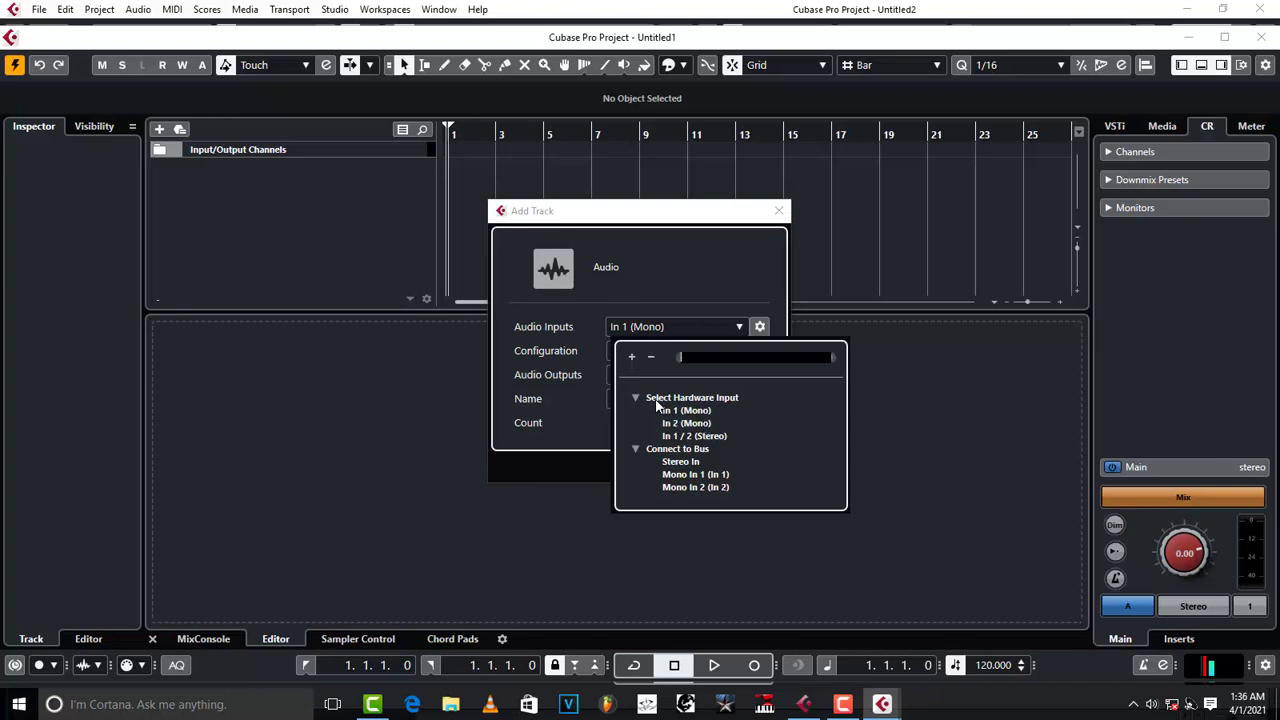
Switch to Cubase 5 and add one stereo audio track to the empty project.
left_click(804, 704)
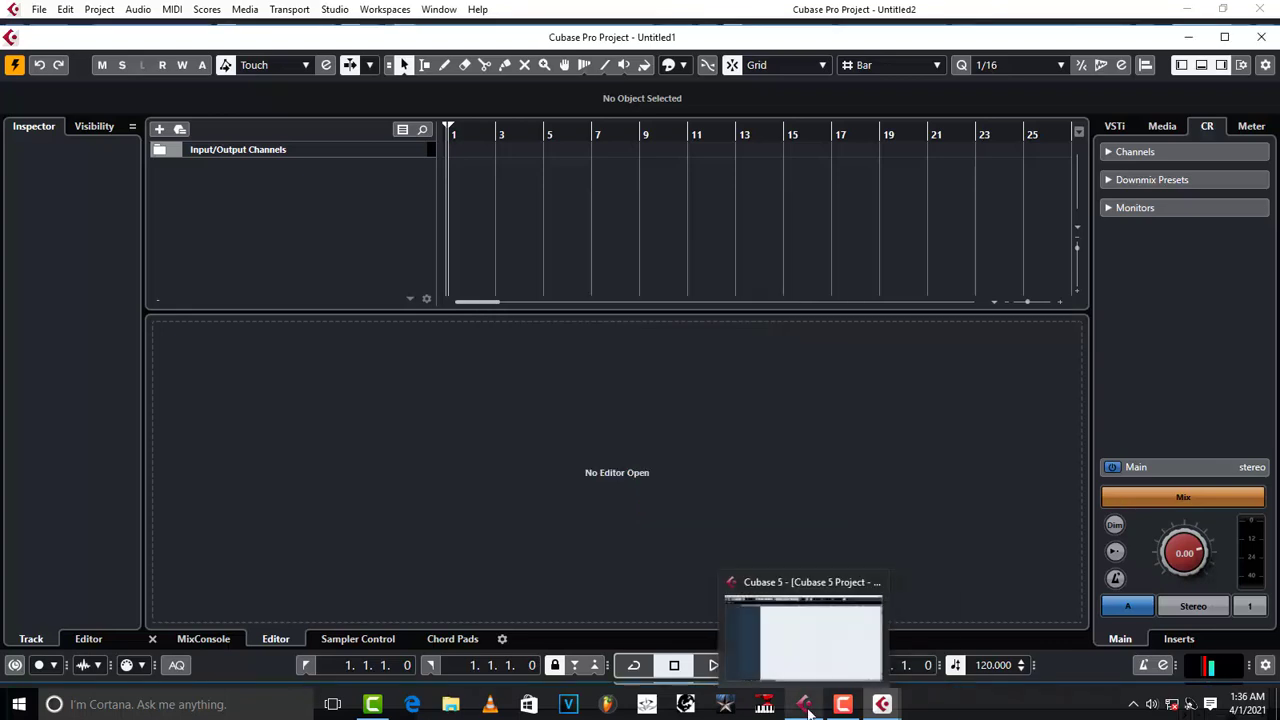
right_click(208, 145)
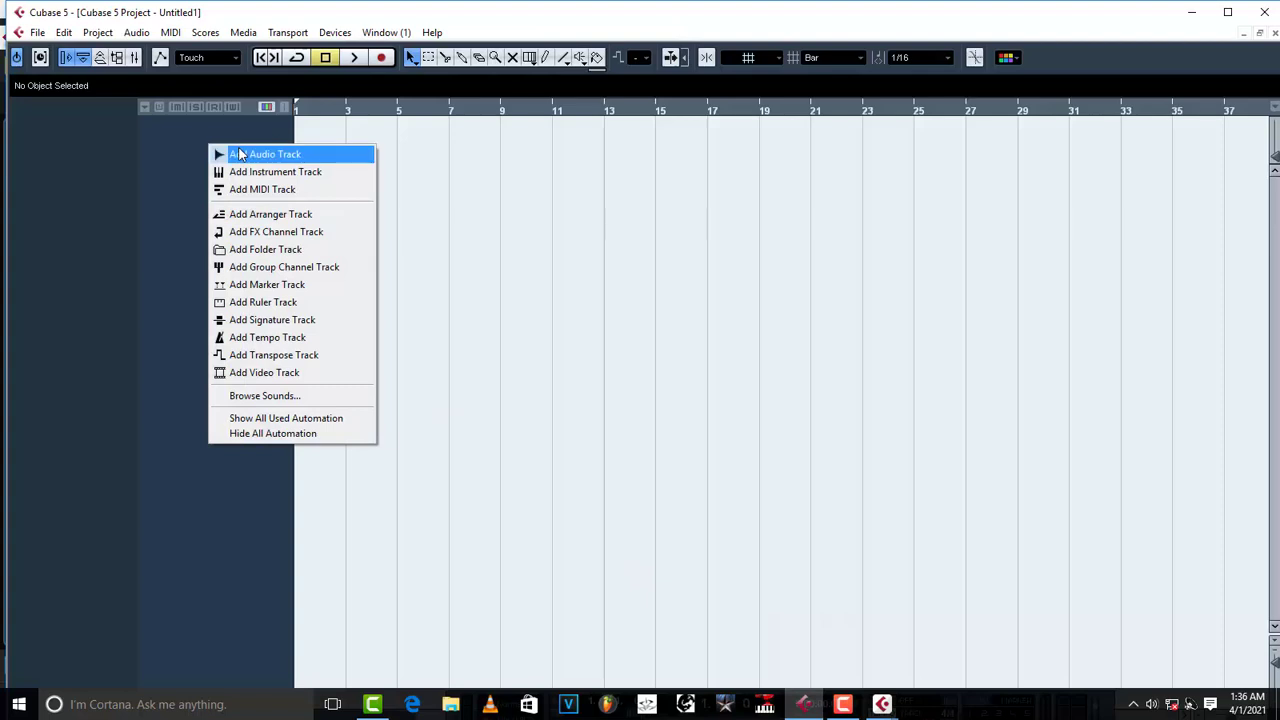
left_click(241, 155)
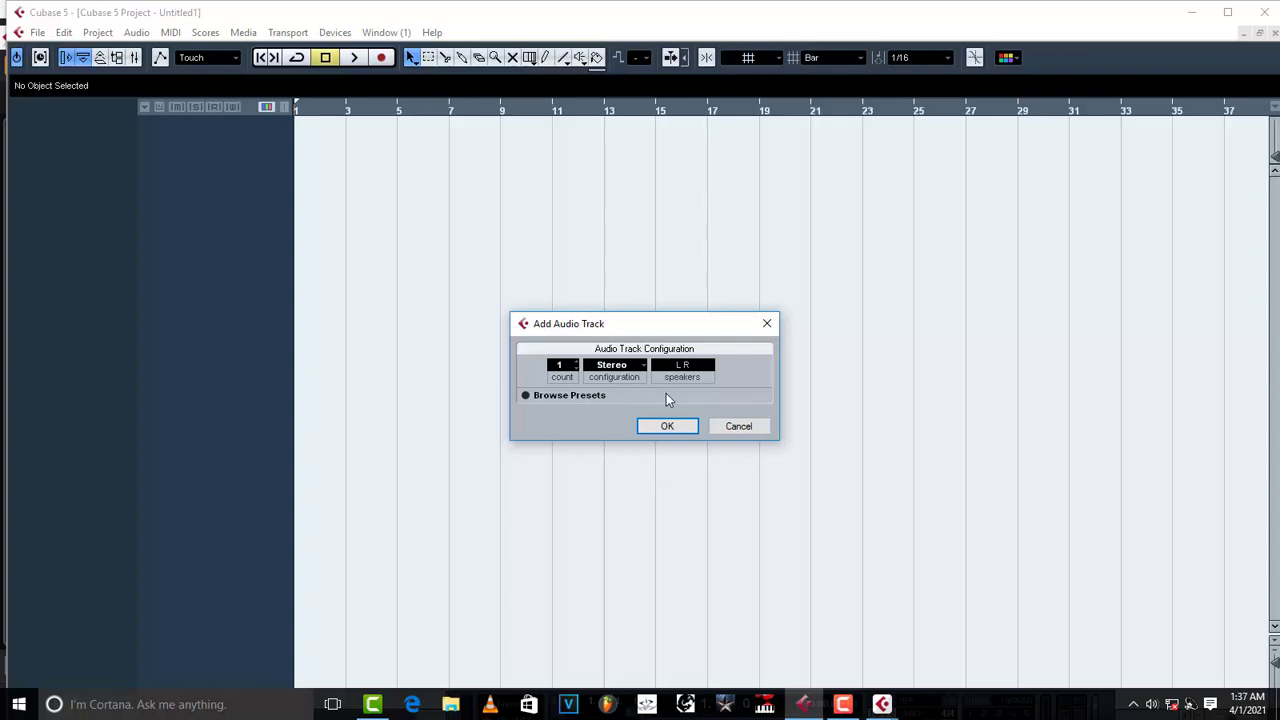
left_click(667, 427)
left_click(667, 426)
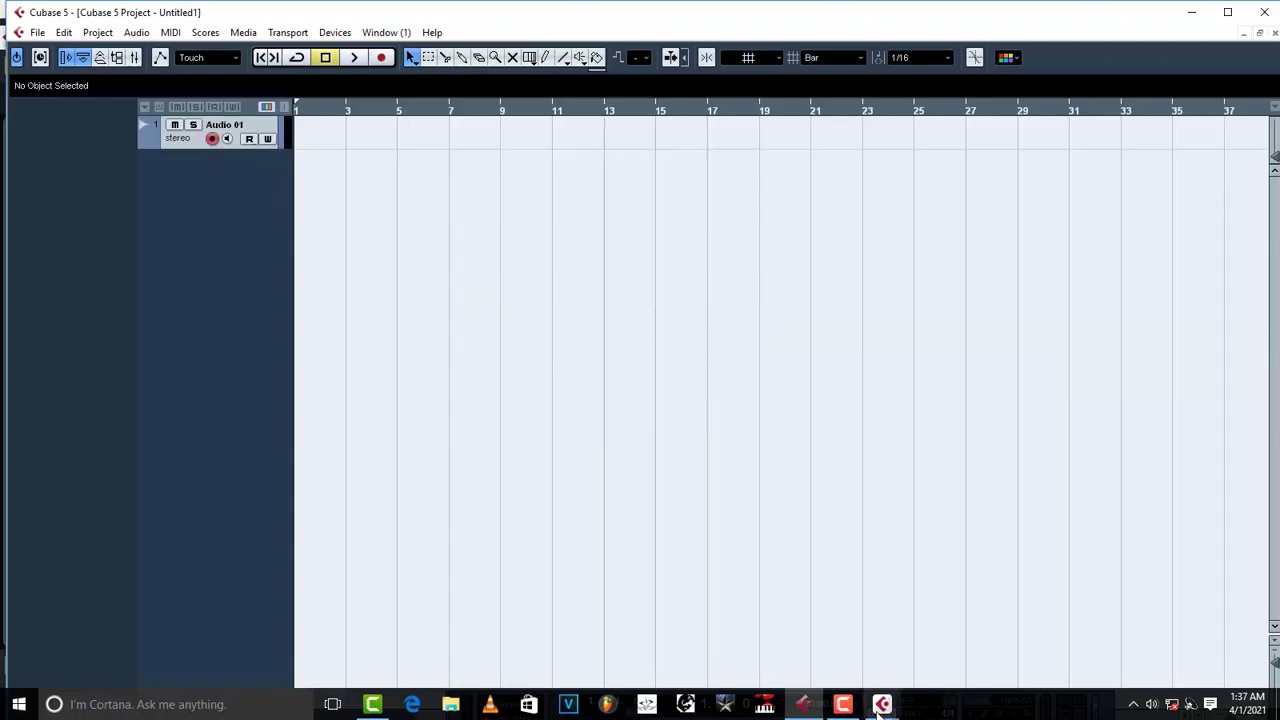
Switch to Cubase Pro and add a stereo audio track named JU with Stereo In and Stereo Out.
mouse_move(882, 706)
left_click(938, 656)
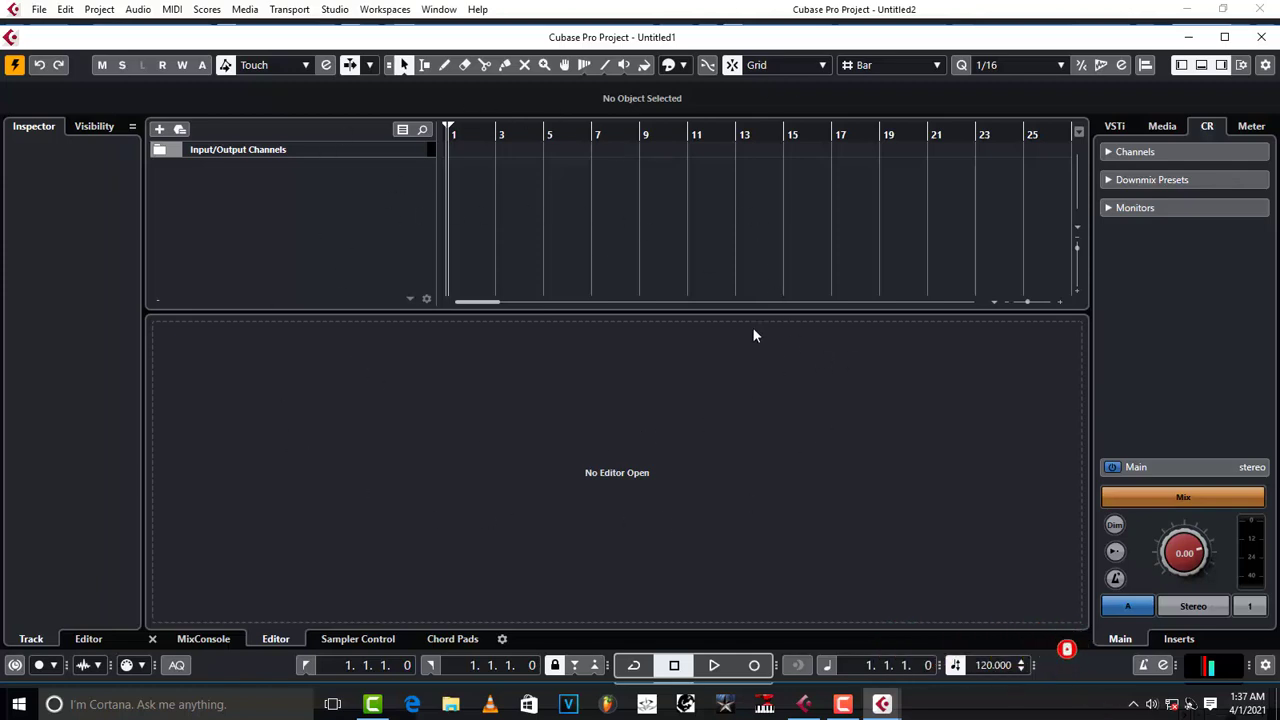
right_click(329, 199)
left_click(416, 208)
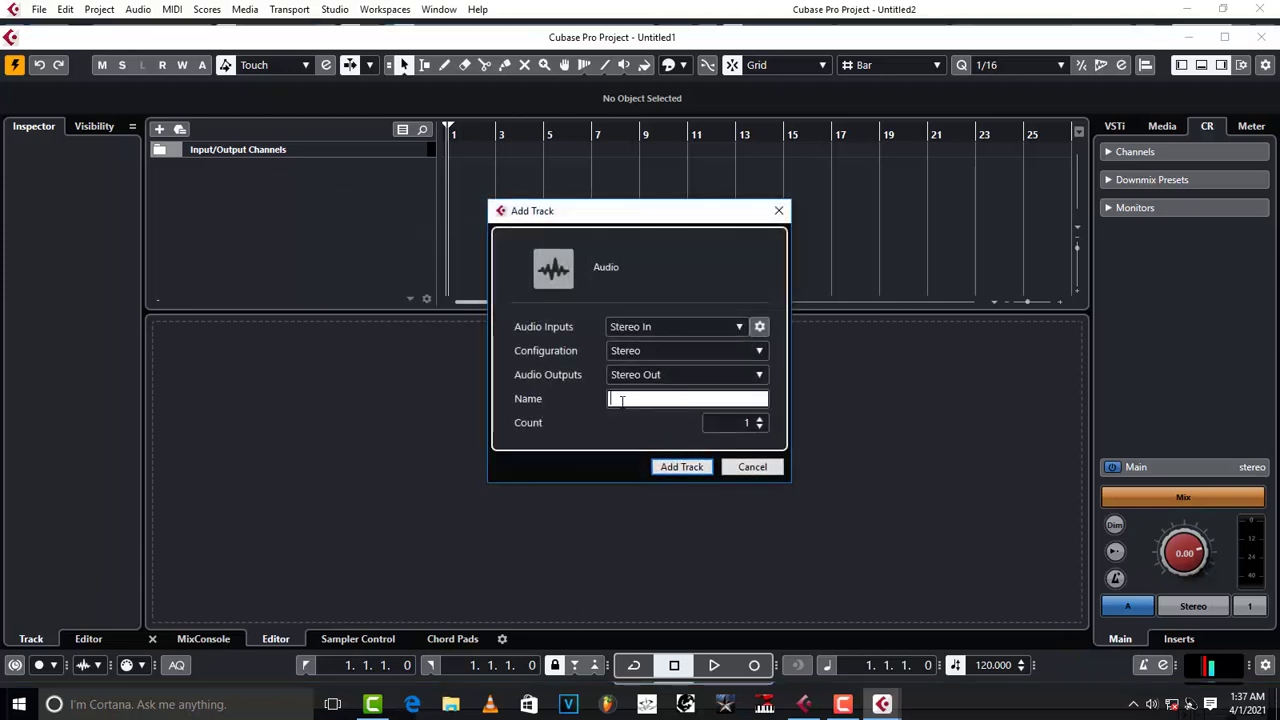
type("JU")
left_click(682, 467)
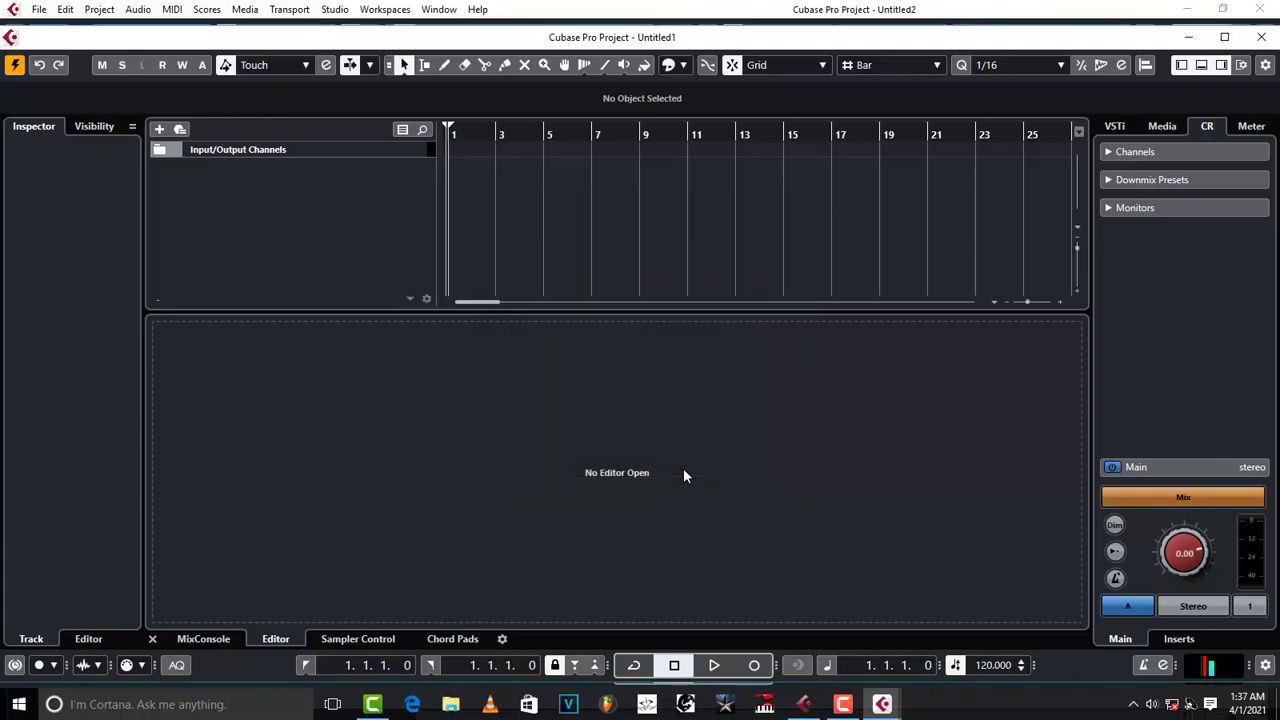
Add a second stereo audio track named IIIII, then reselect the JU track and maximize the project window.
right_click(348, 252)
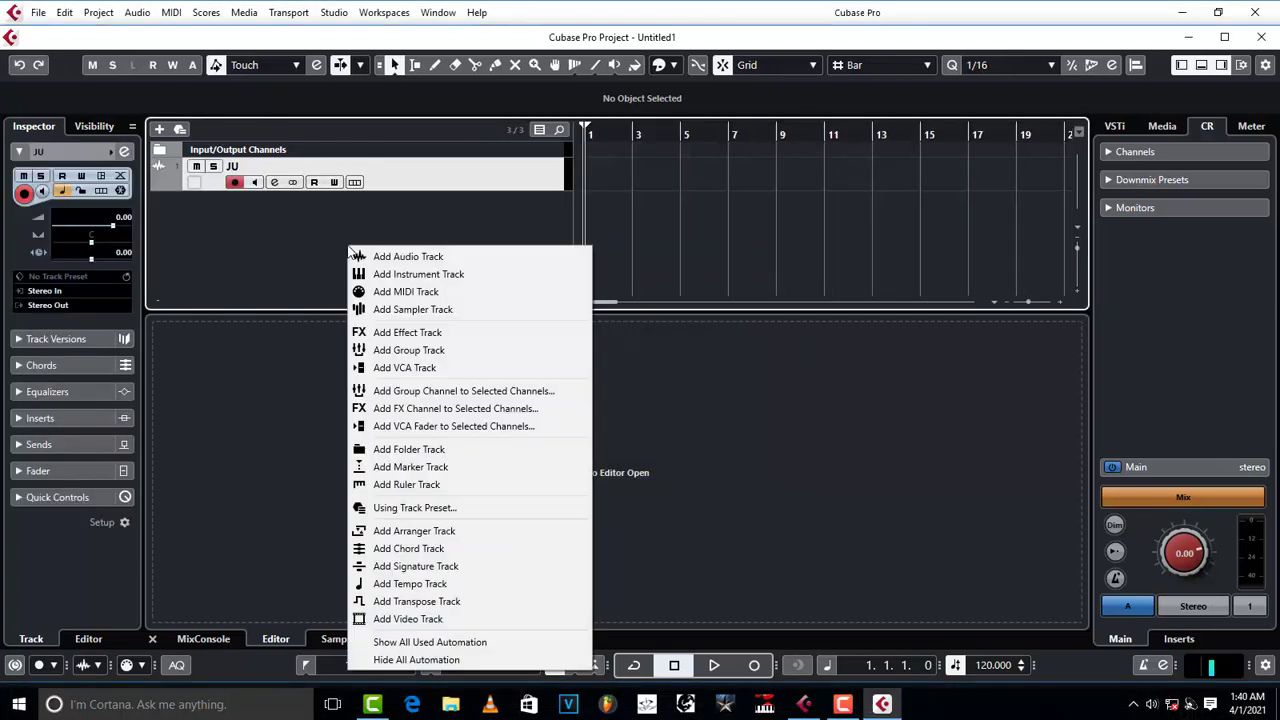
left_click(412, 256)
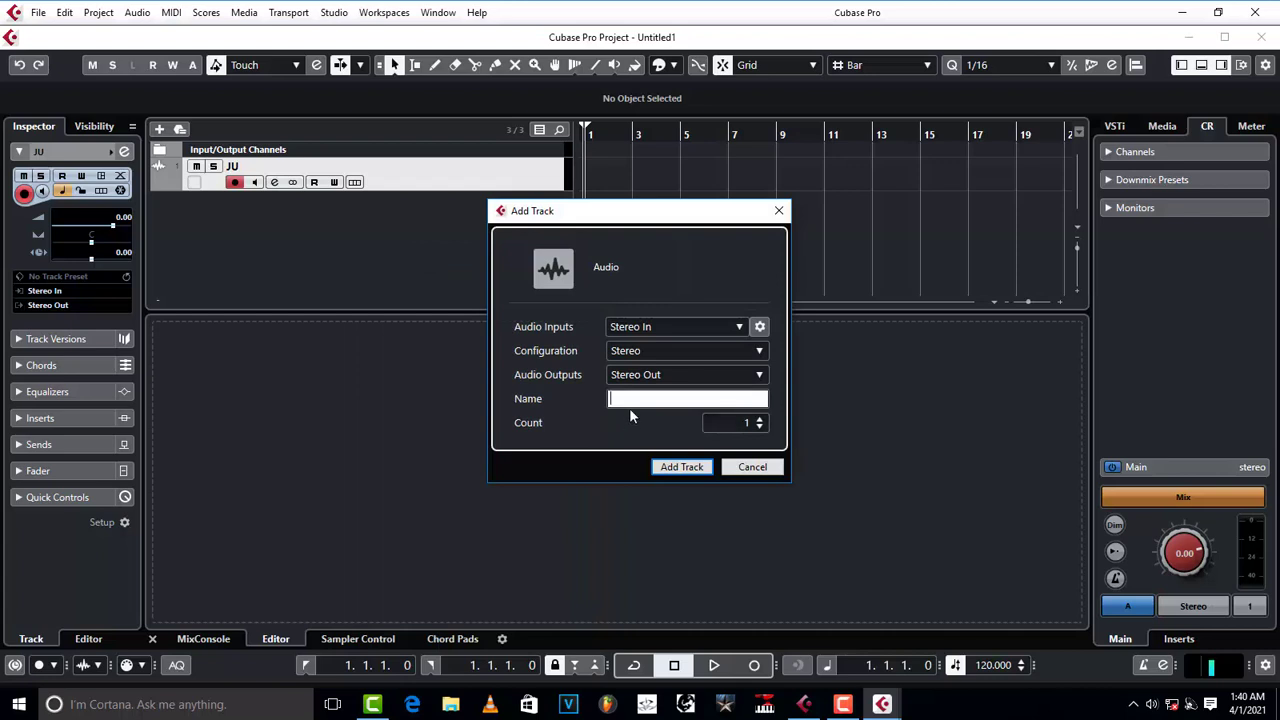
left_click(686, 466)
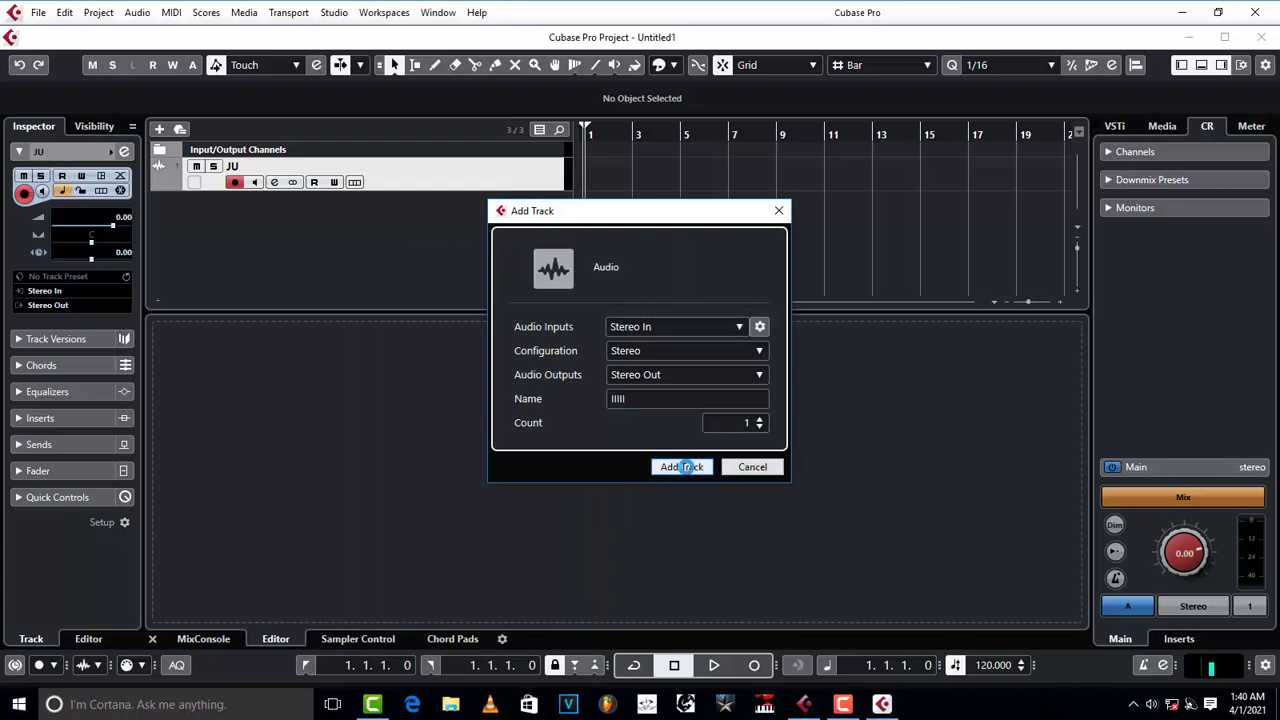
left_click(405, 183)
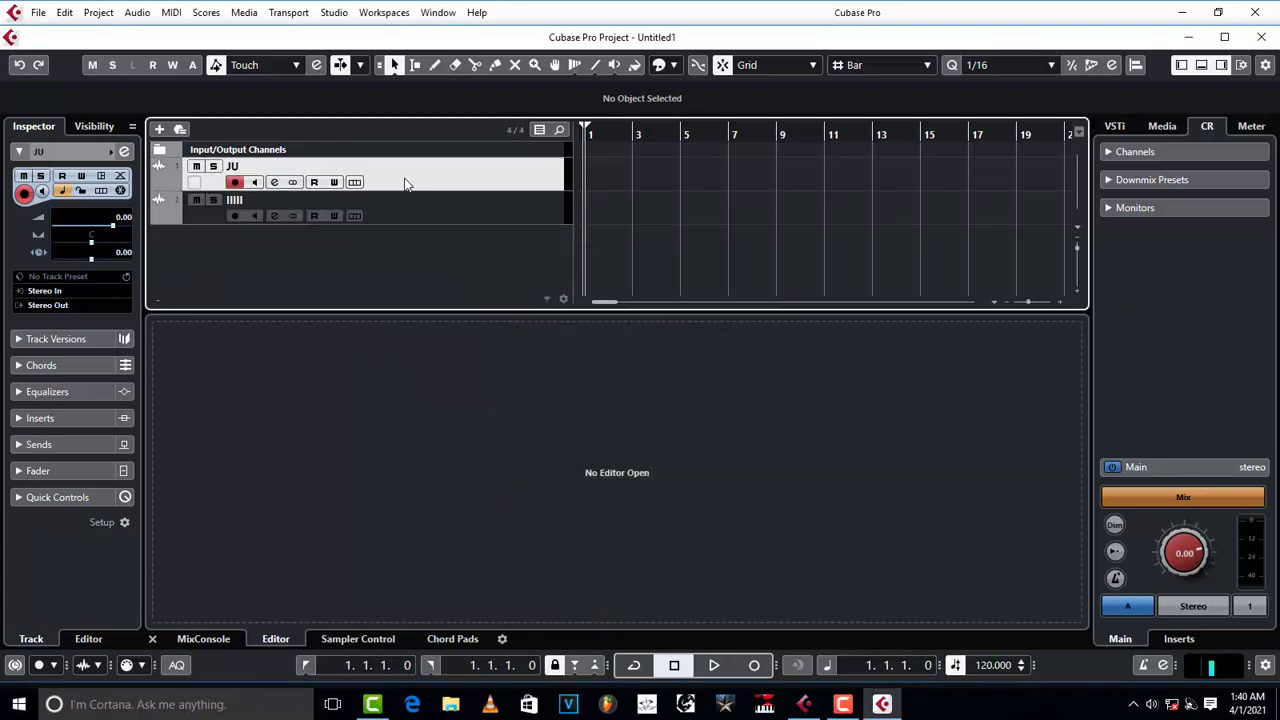
left_click(1224, 37)
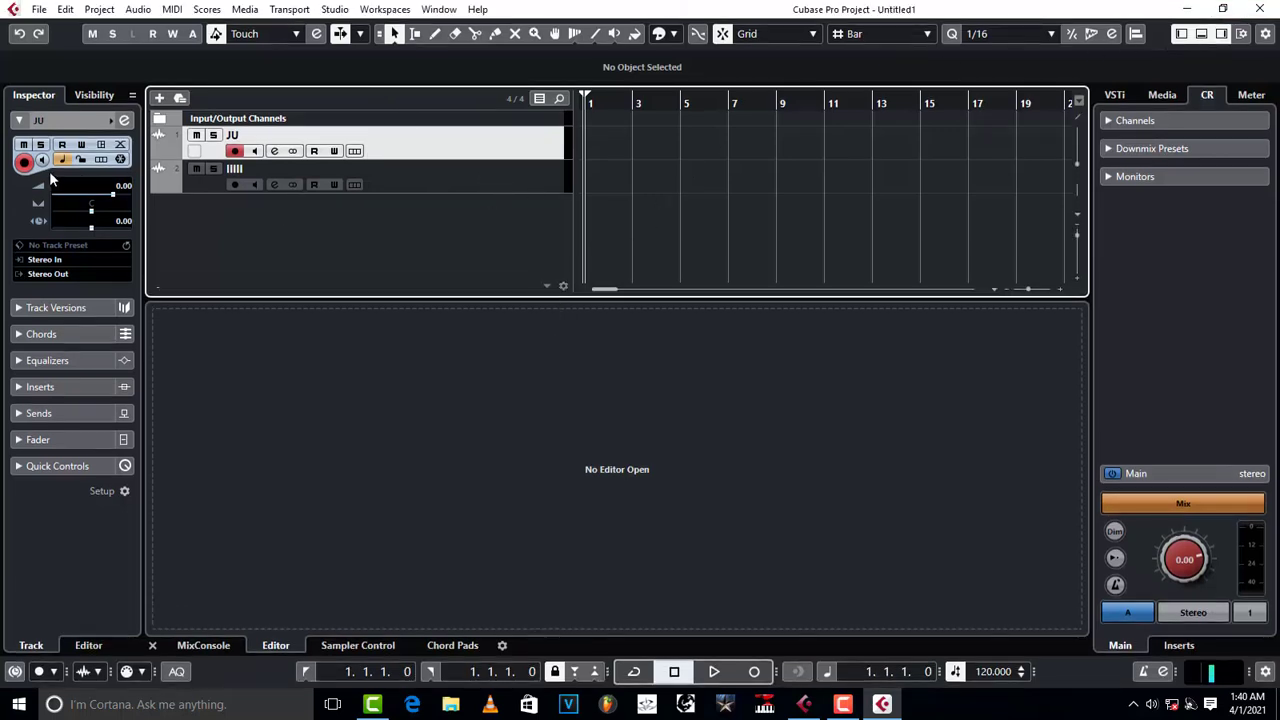
Record a take on the JU track from about bar 3 to bar 6 and open the recorded clip in the sample editor.
left_click(712, 676)
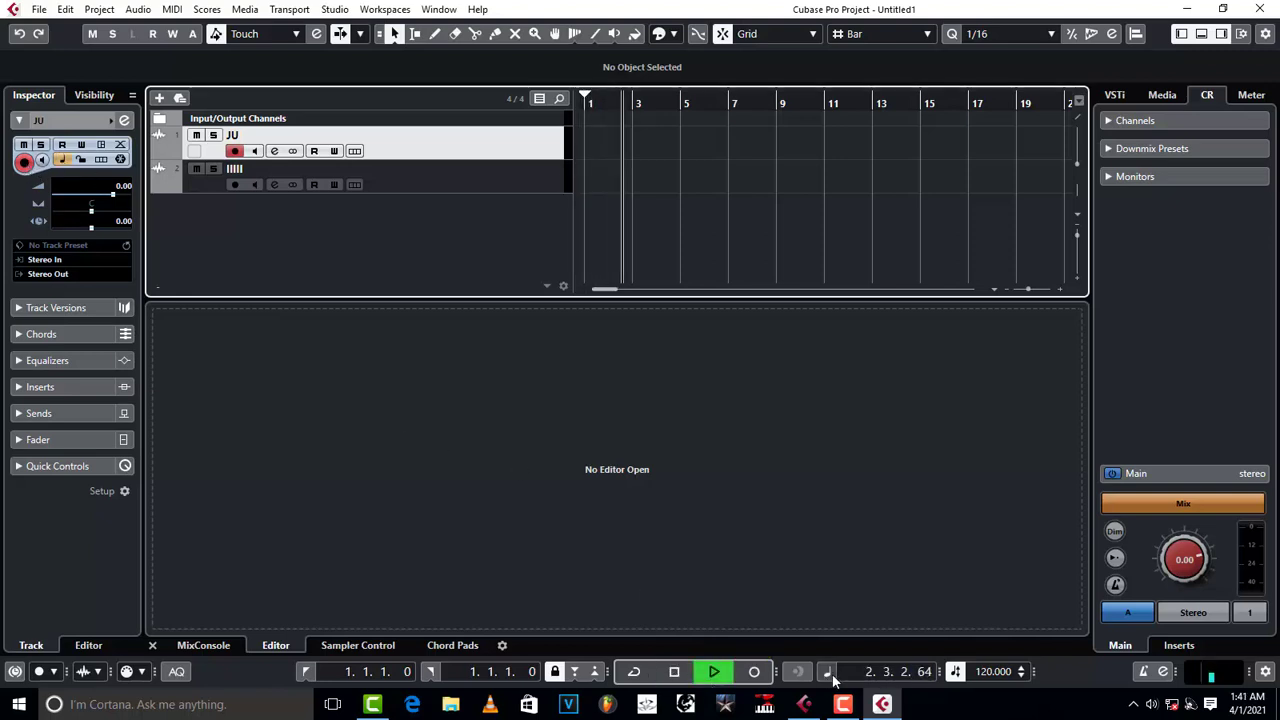
left_click(760, 674)
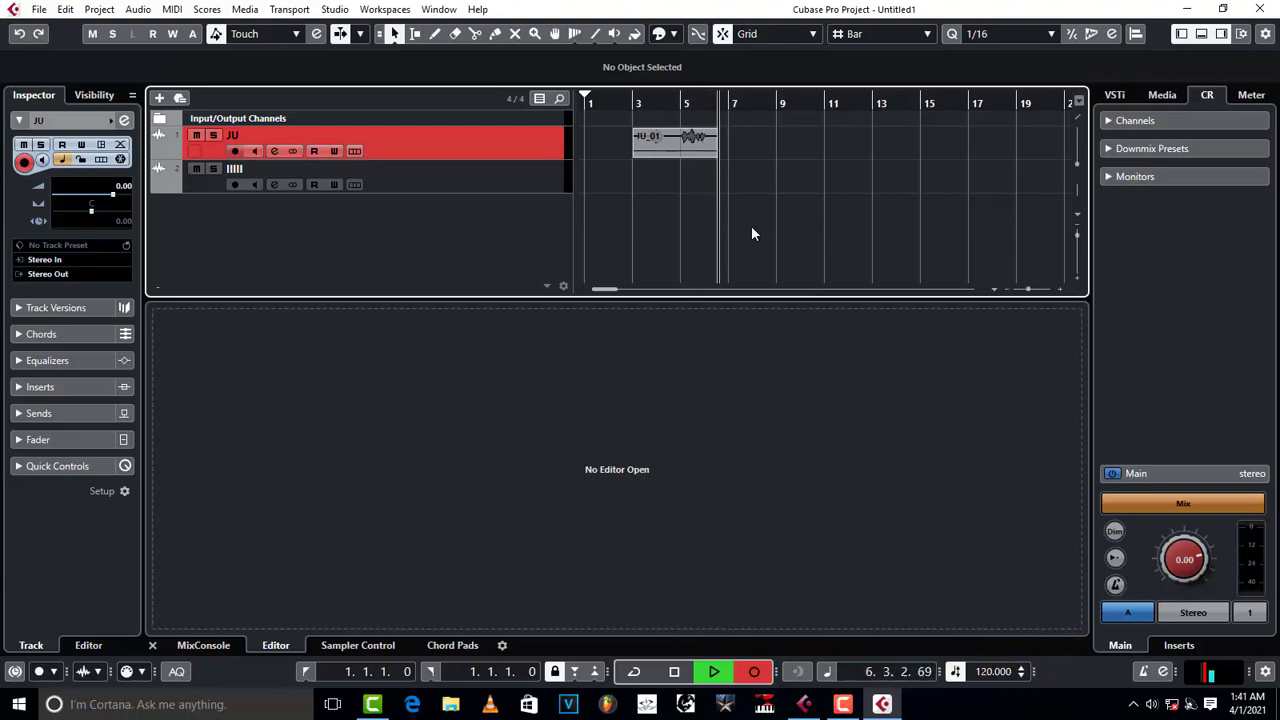
key("space")
left_click(703, 140)
left_click(680, 104)
double_click(689, 147)
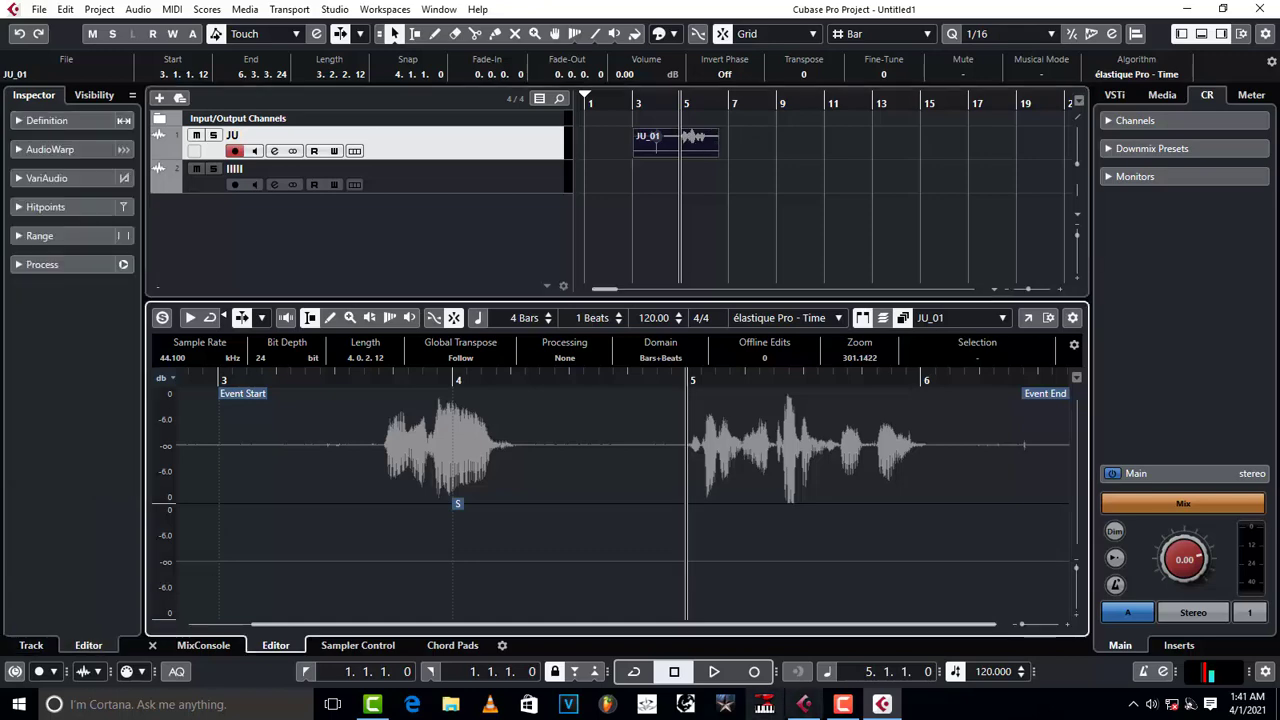
Switch to Cubase 5 and try to record a take on the Audio 01 track, consulting the device options.
left_click(804, 704)
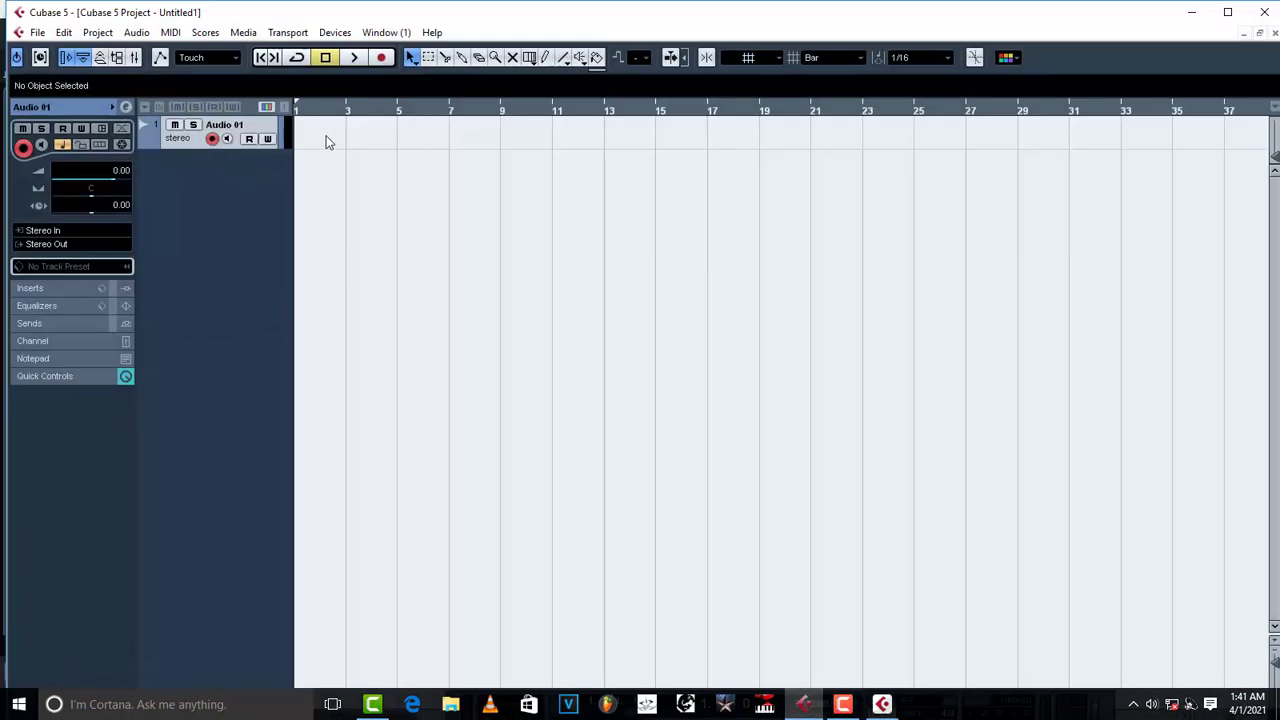
left_click(381, 57)
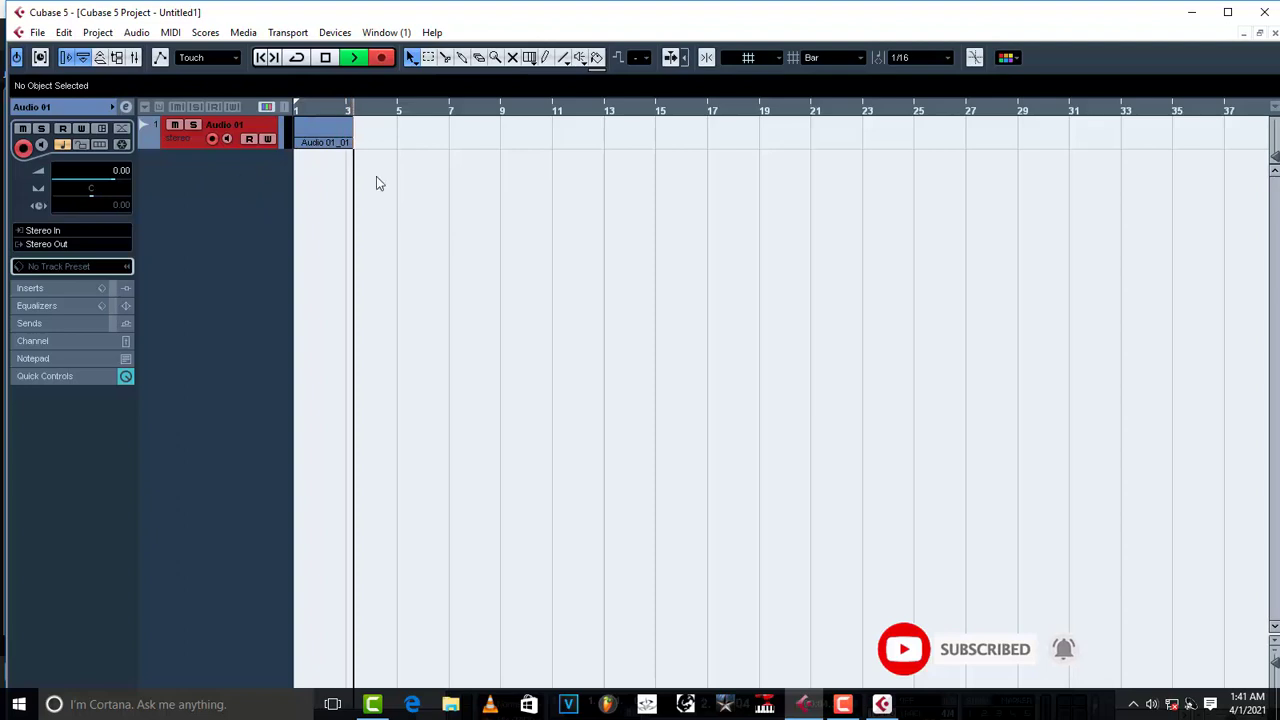
key("space")
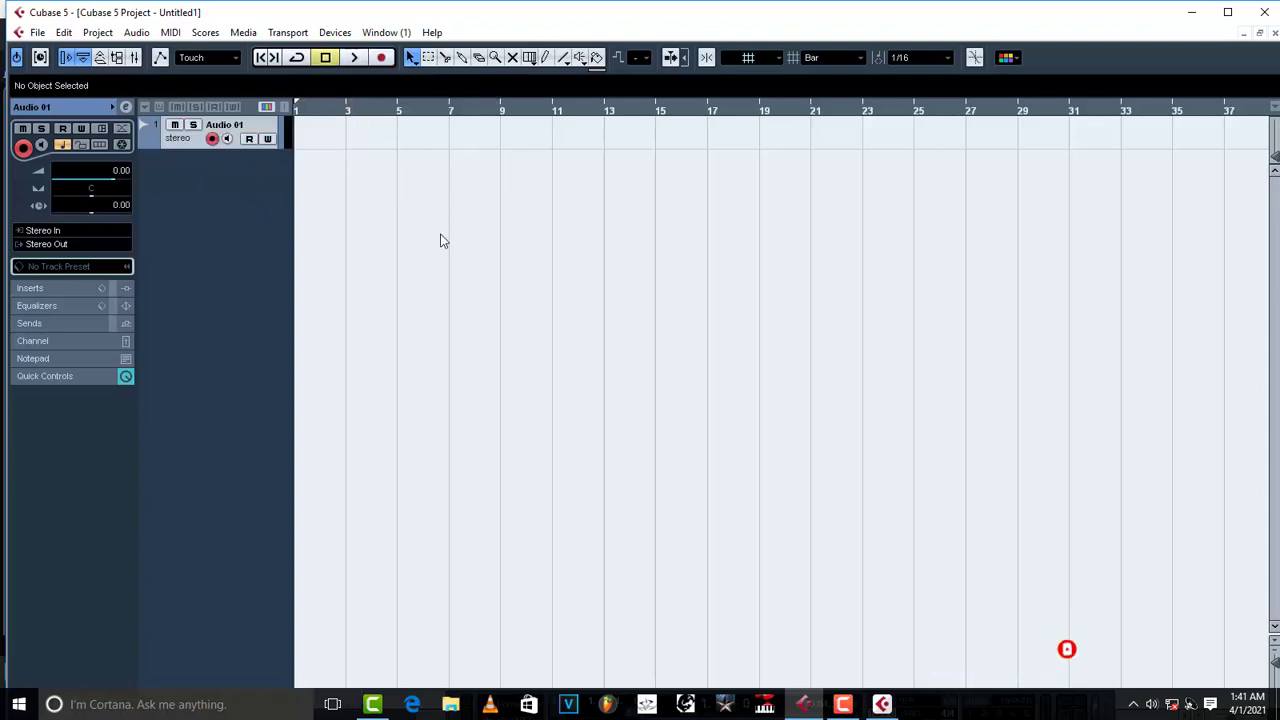
left_click(335, 32)
left_click(418, 380)
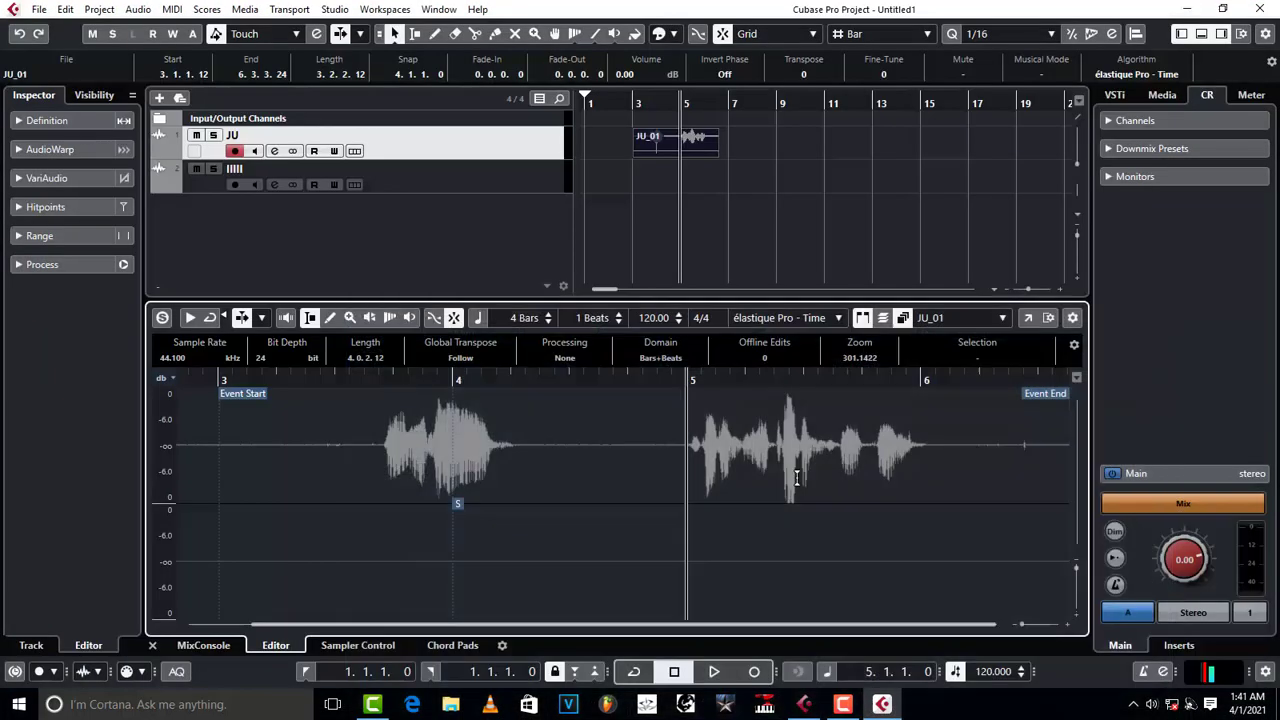
Import the amapppp WAV file from the desktop onto the Cubase 5 audio track and align it with the project start.
left_click(1188, 9)
left_click(1192, 9)
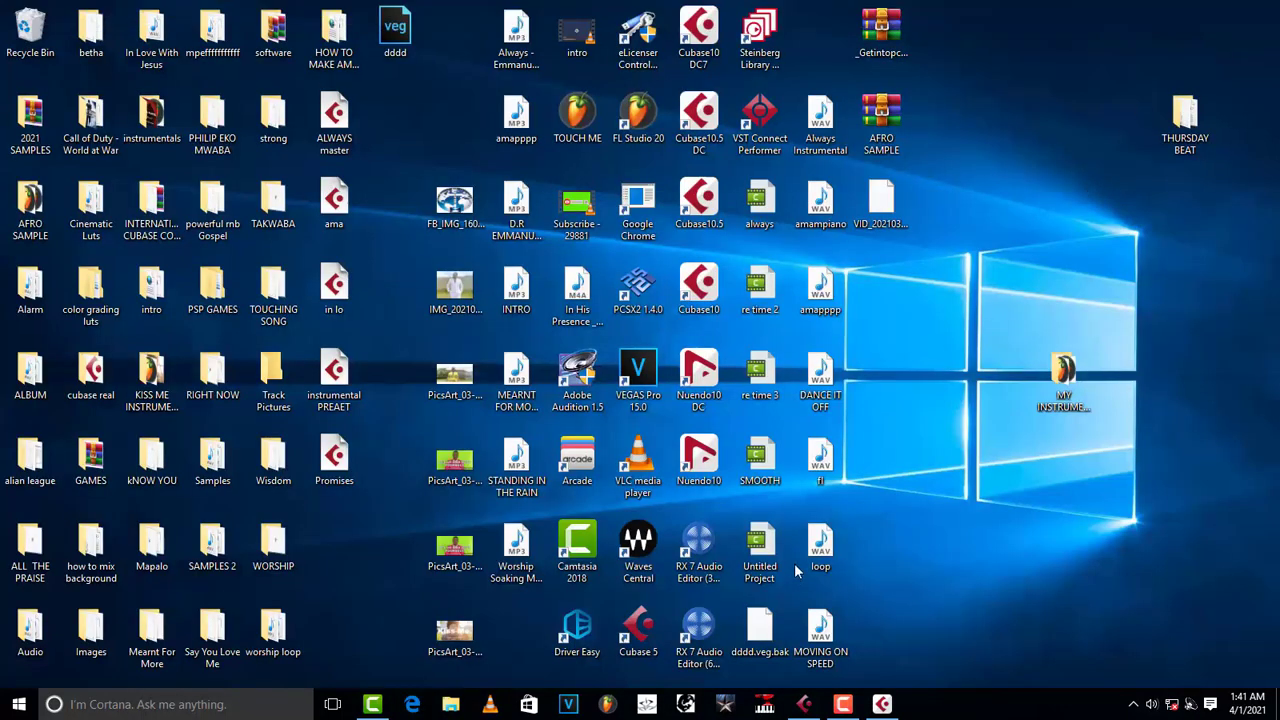
left_click_drag(822, 280, 389, 150)
left_click(672, 462)
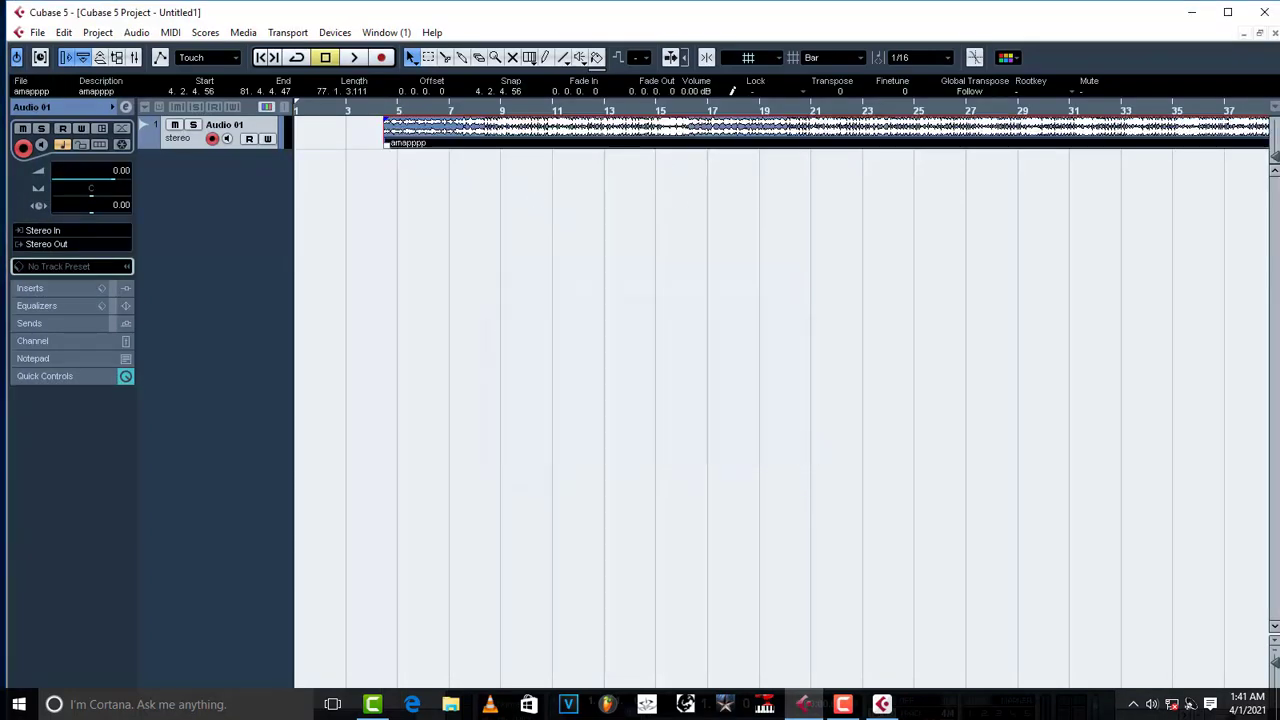
left_click_drag(575, 132, 484, 146)
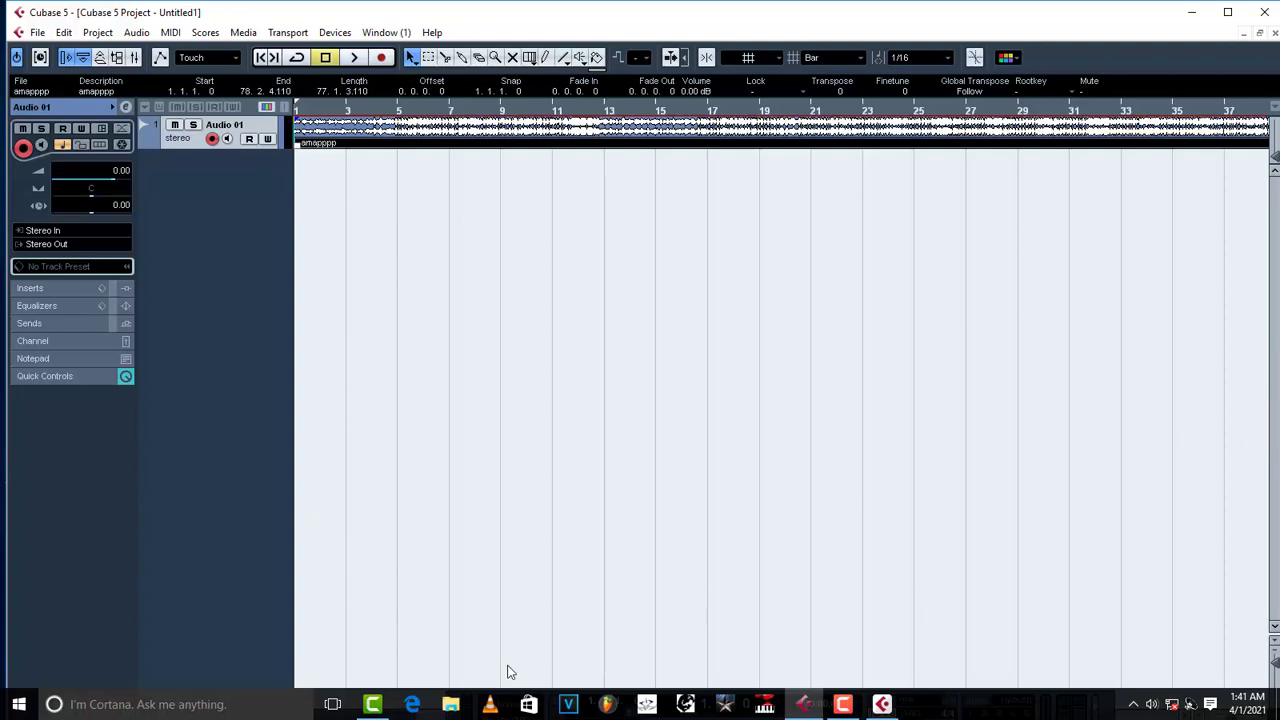
Switch to Cubase Pro and examine how the JU_01 clip is shown in the editor beneath the arrangement.
left_click(895, 710)
mouse_move(883, 706)
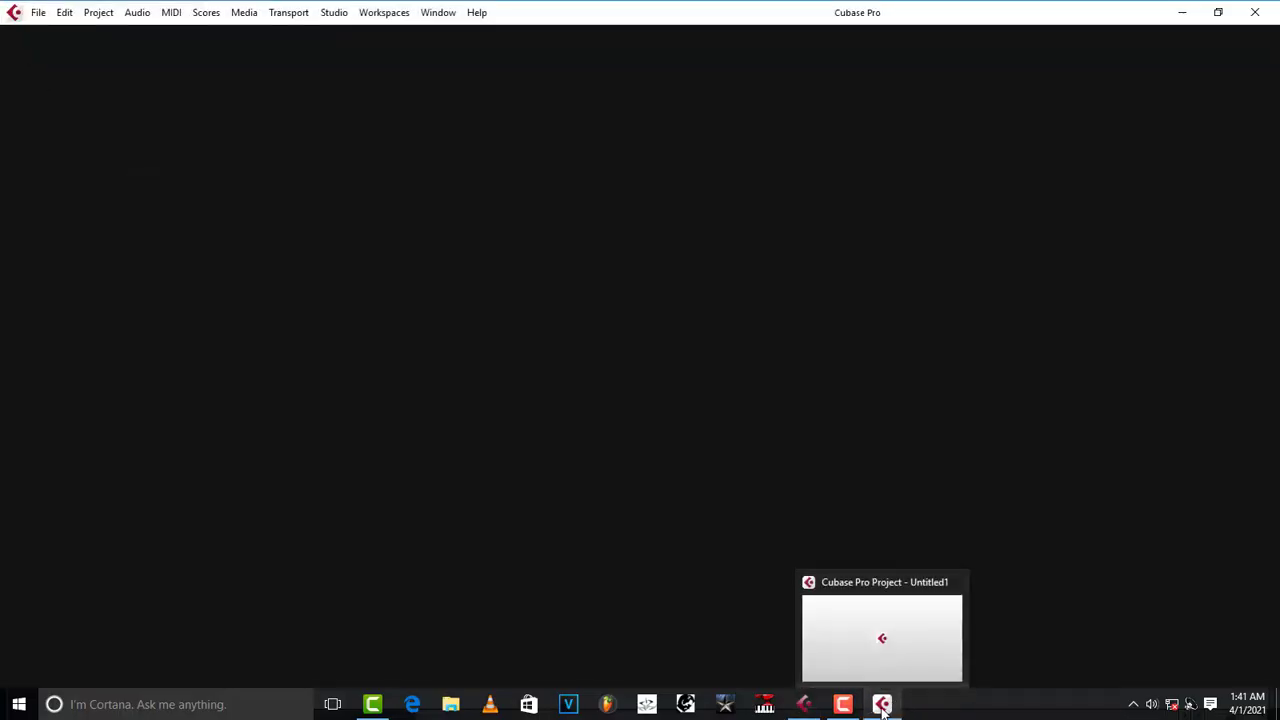
left_click(889, 652)
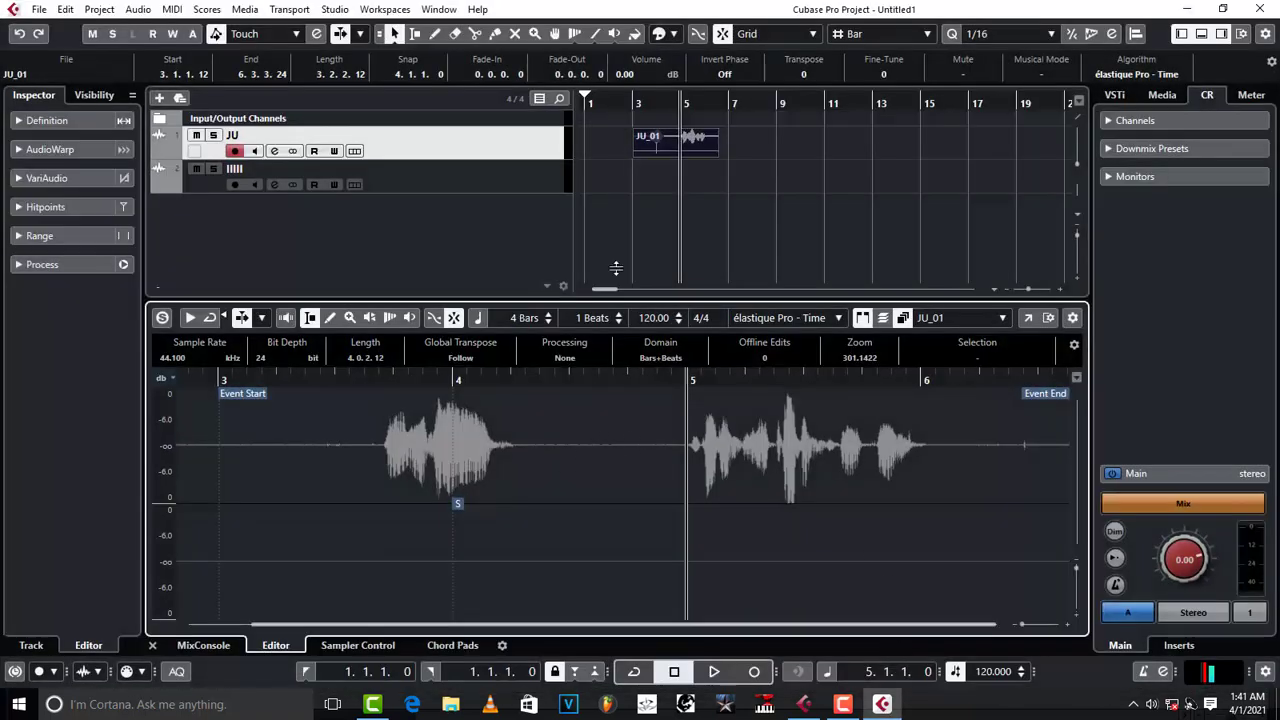
left_click(688, 145)
Switch to Cubase 5, open the amapppp clip in the Sample Editor and select the range from about bar 47 to bar 56.
left_click(1187, 8)
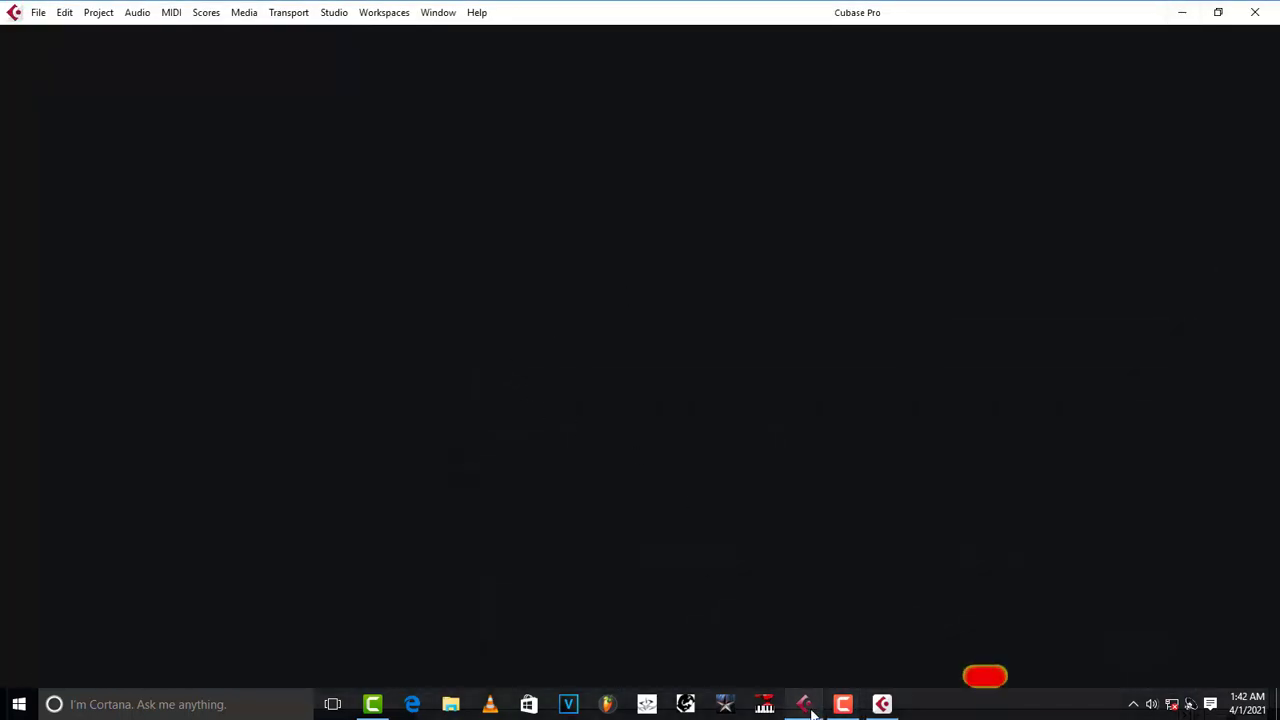
left_click(843, 704)
double_click(374, 134)
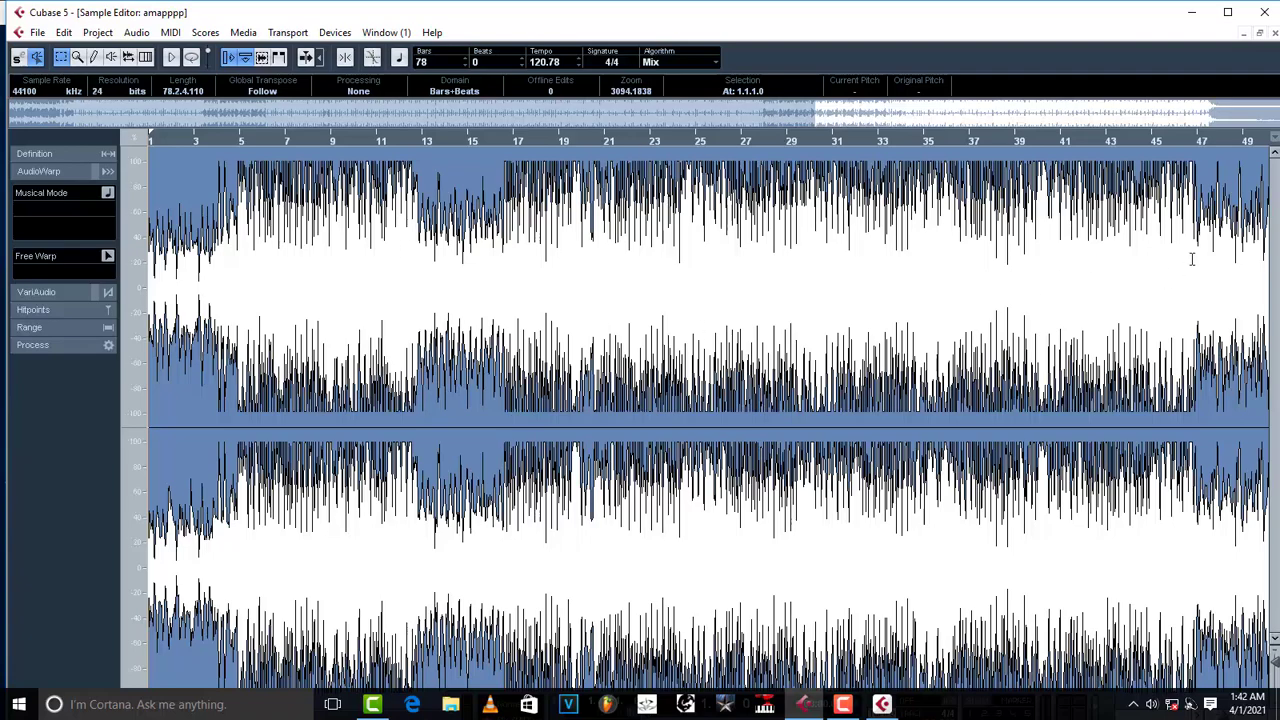
left_click_drag(1194, 274, 851, 328)
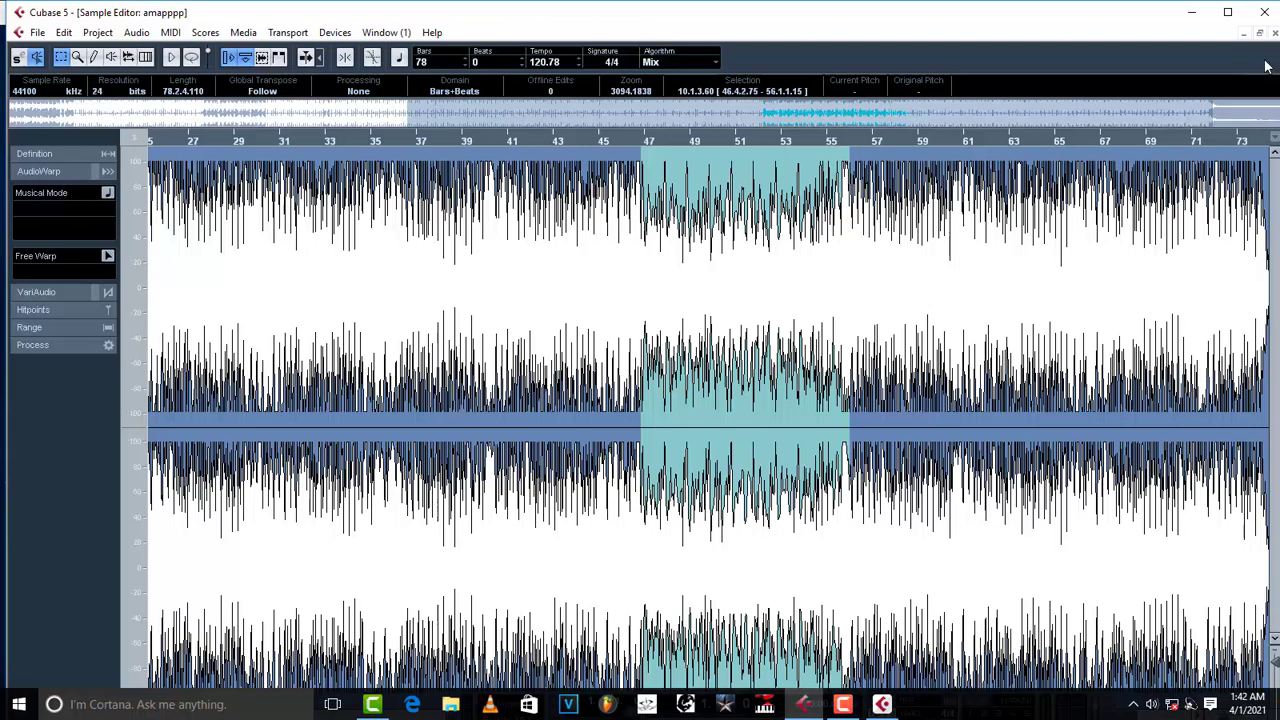
Return to Cubase Pro and try range selections on the JU_01 waveform in the sample editor, including a passage within bar 5.
left_click(1192, 12)
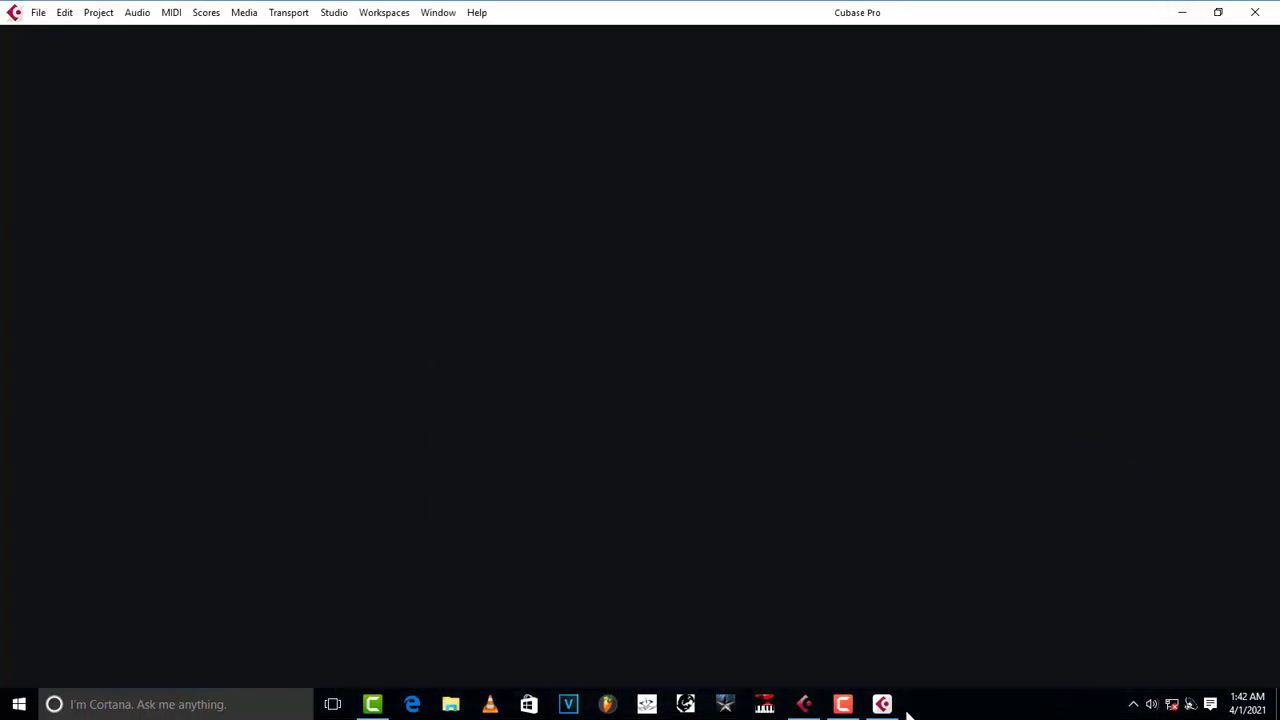
mouse_move(880, 708)
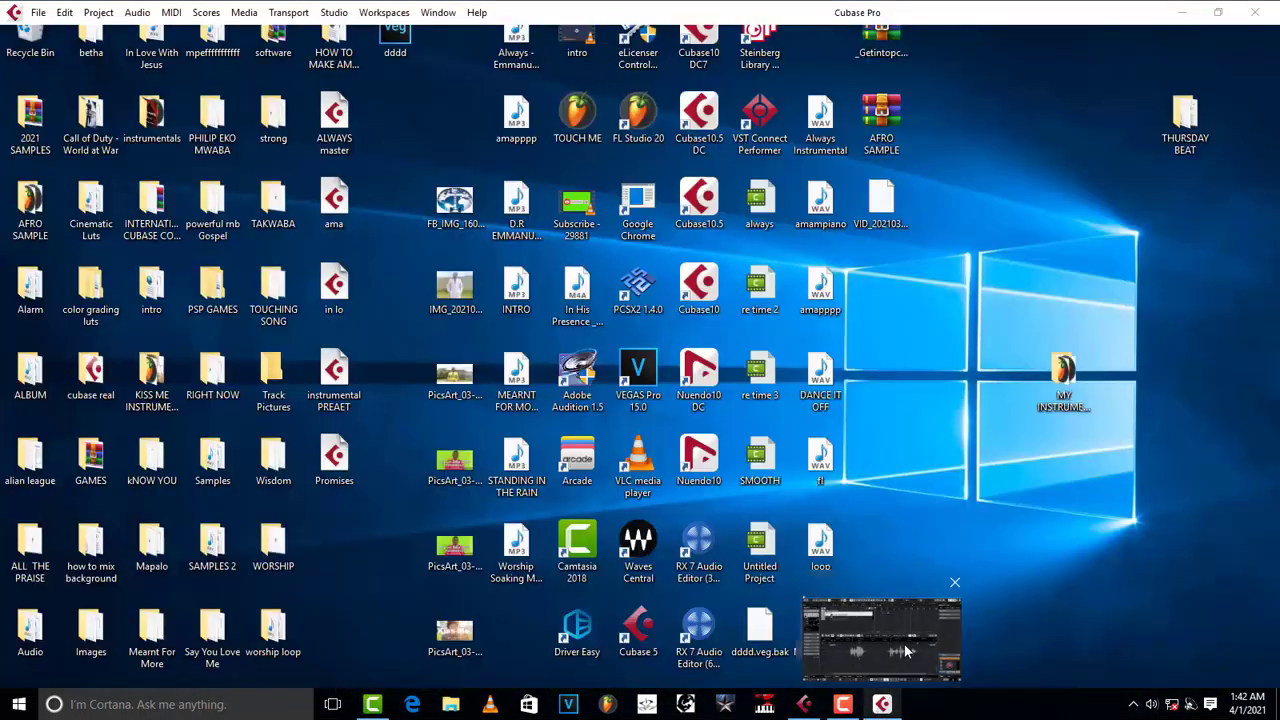
left_click(880, 630)
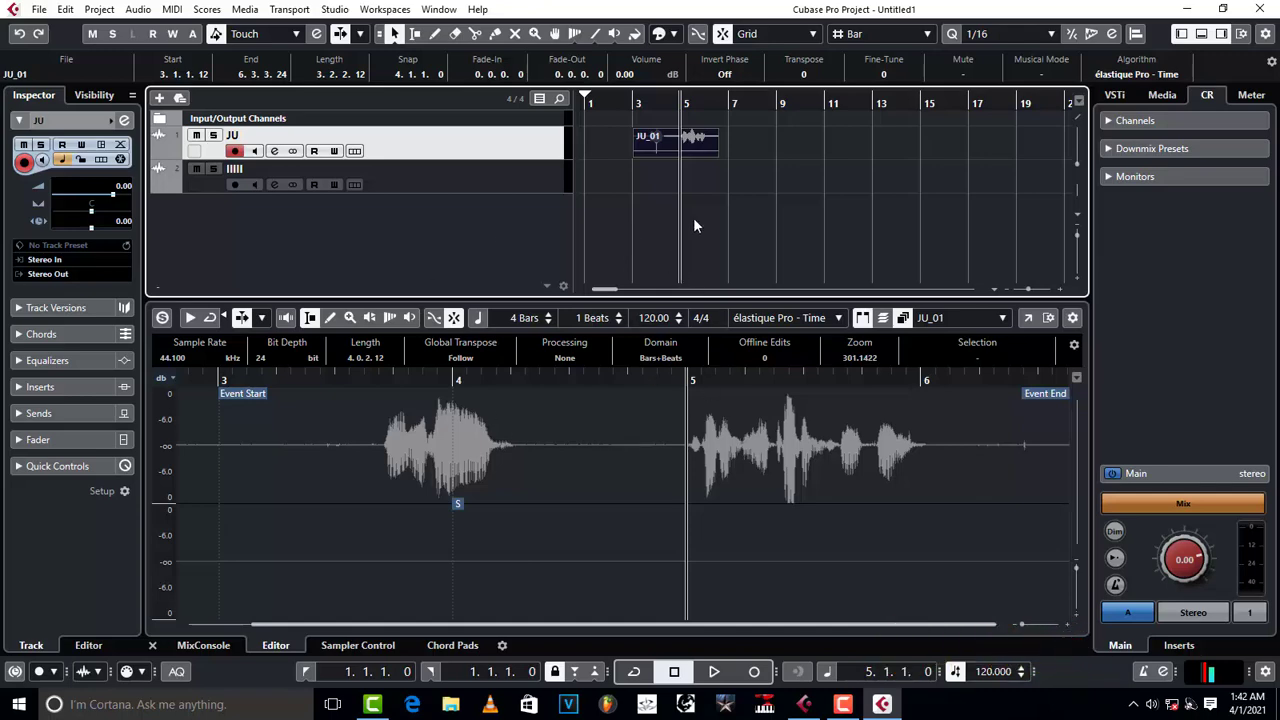
left_click_drag(712, 460, 842, 452)
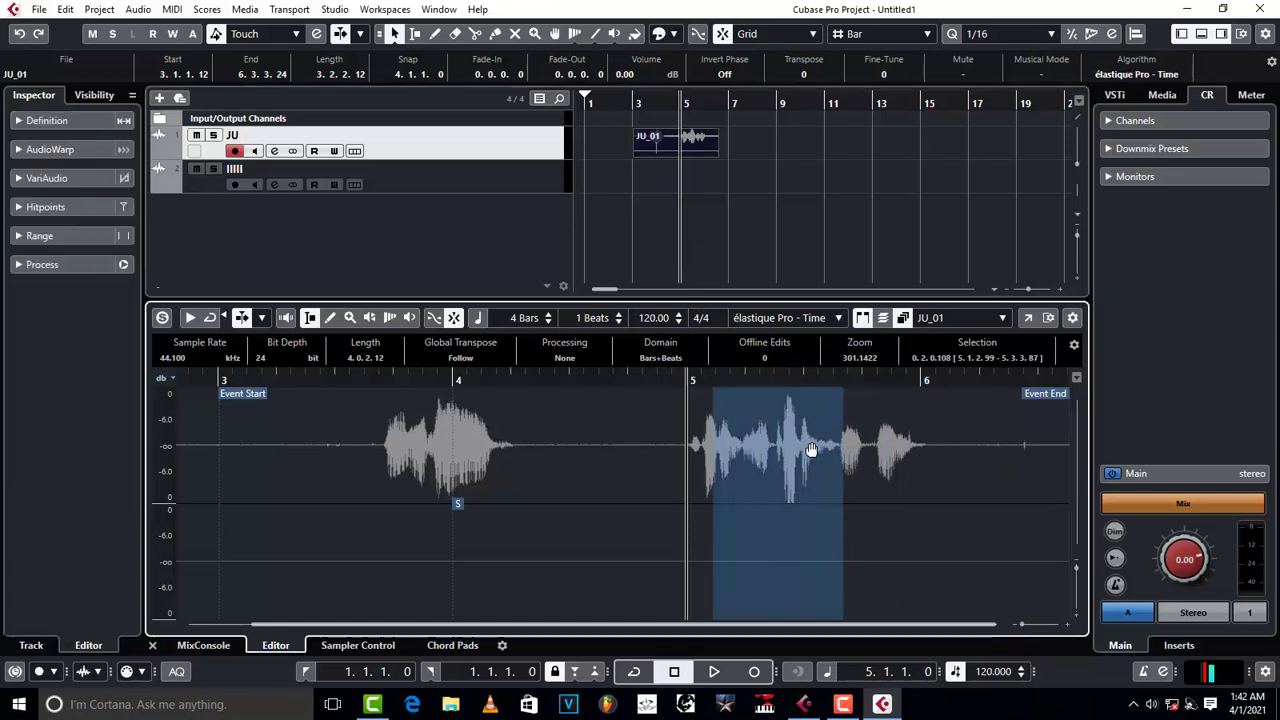
left_click(818, 450)
left_click_drag(918, 455, 907, 455)
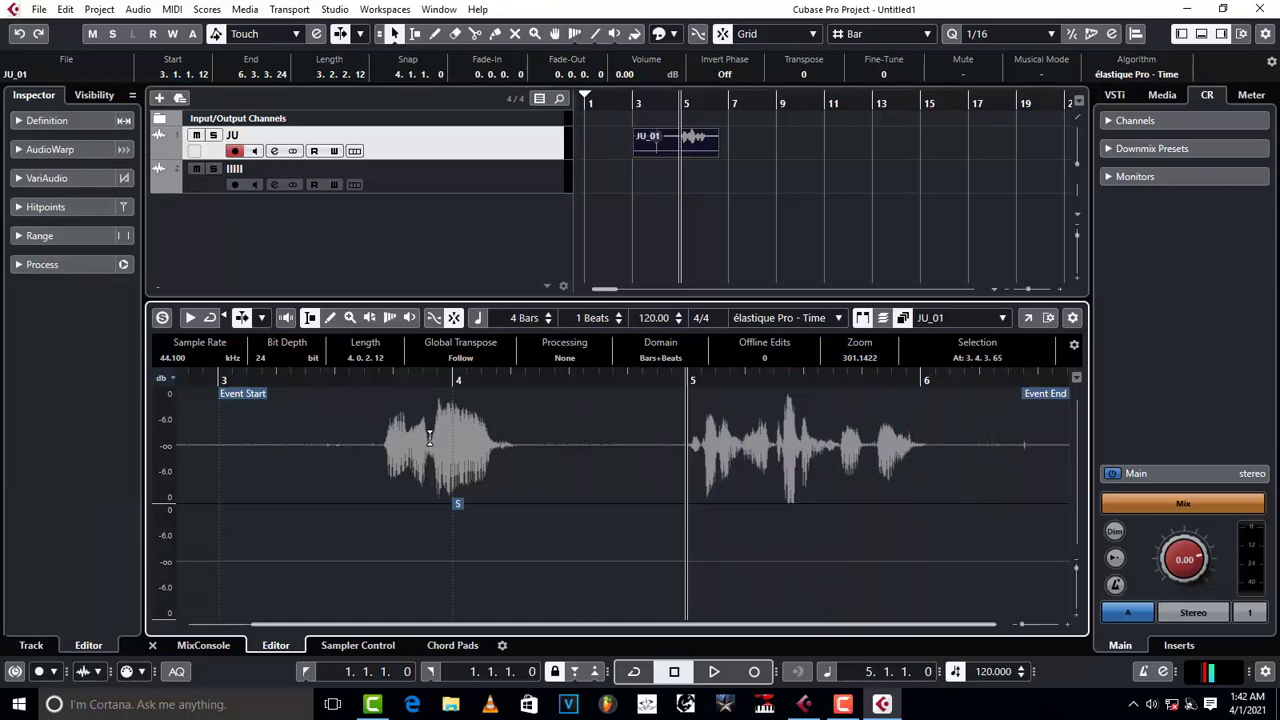
left_click_drag(322, 445, 325, 445)
left_click_drag(536, 457, 724, 485)
left_click(837, 490)
Move the JU_01 clip to the project start, and view the MixConsole and the editor beneath the arrangement.
mouse_move(703, 149)
left_mouse_down()
mouse_move(630, 143)
mouse_move(612, 156)
left_mouse_up()
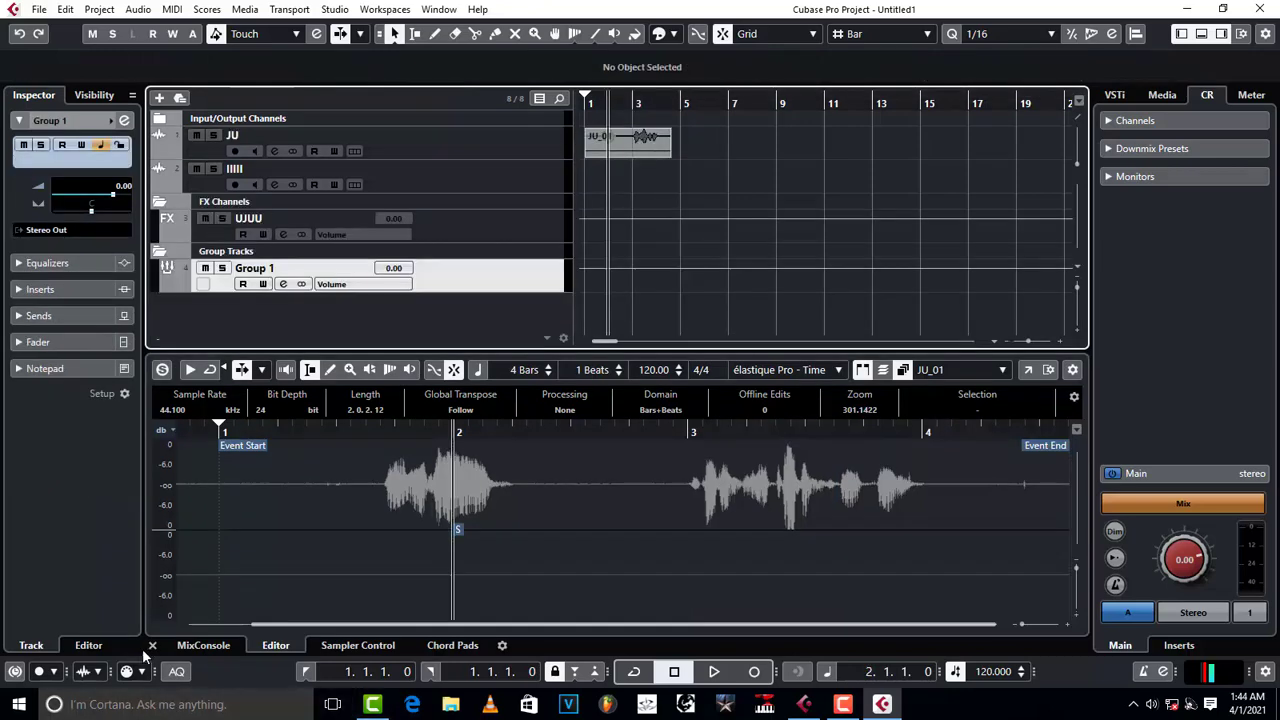
left_click(194, 647)
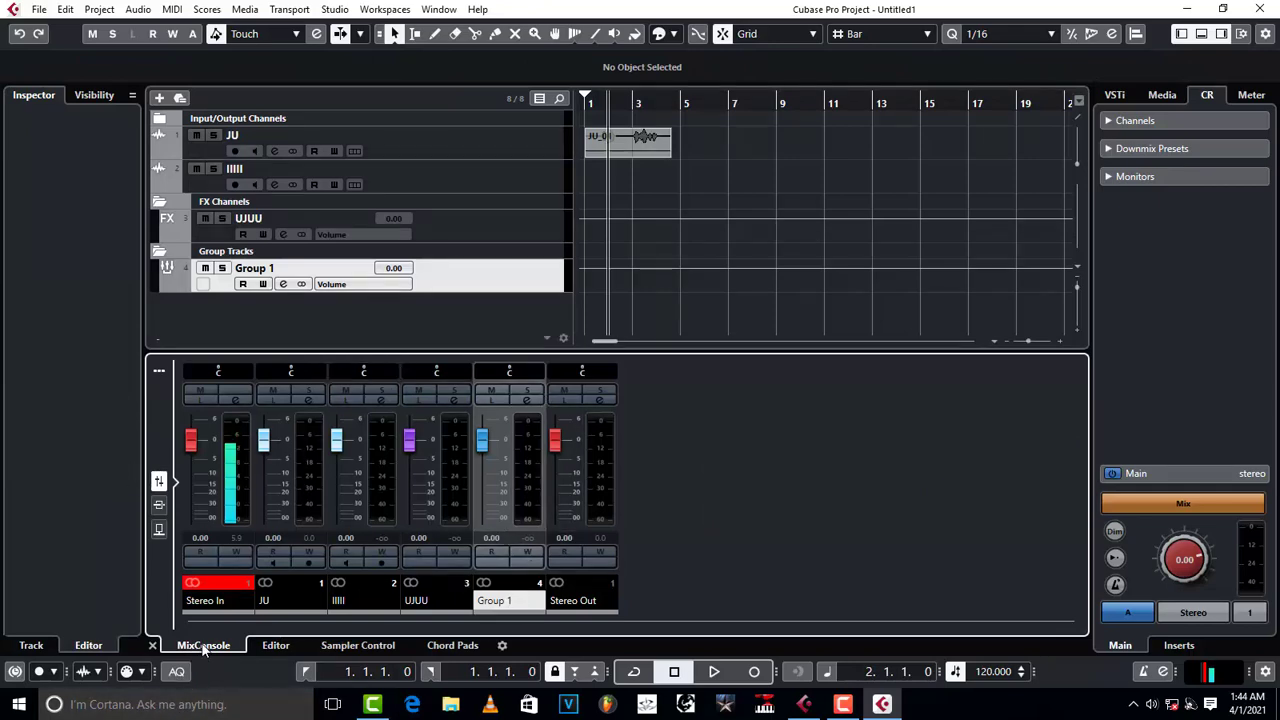
left_click(276, 647)
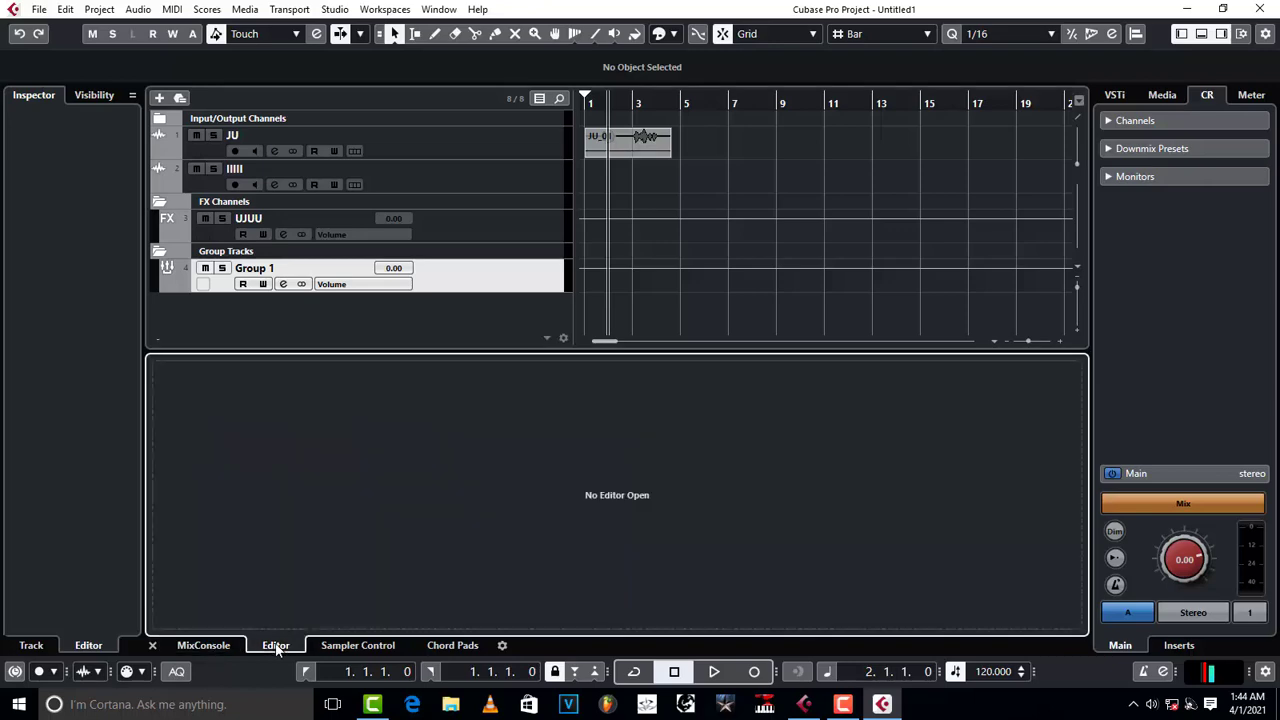
View the Sampler Control, Chord Pads, Editor and MixConsole beneath the arrangement in turn.
left_click(365, 647)
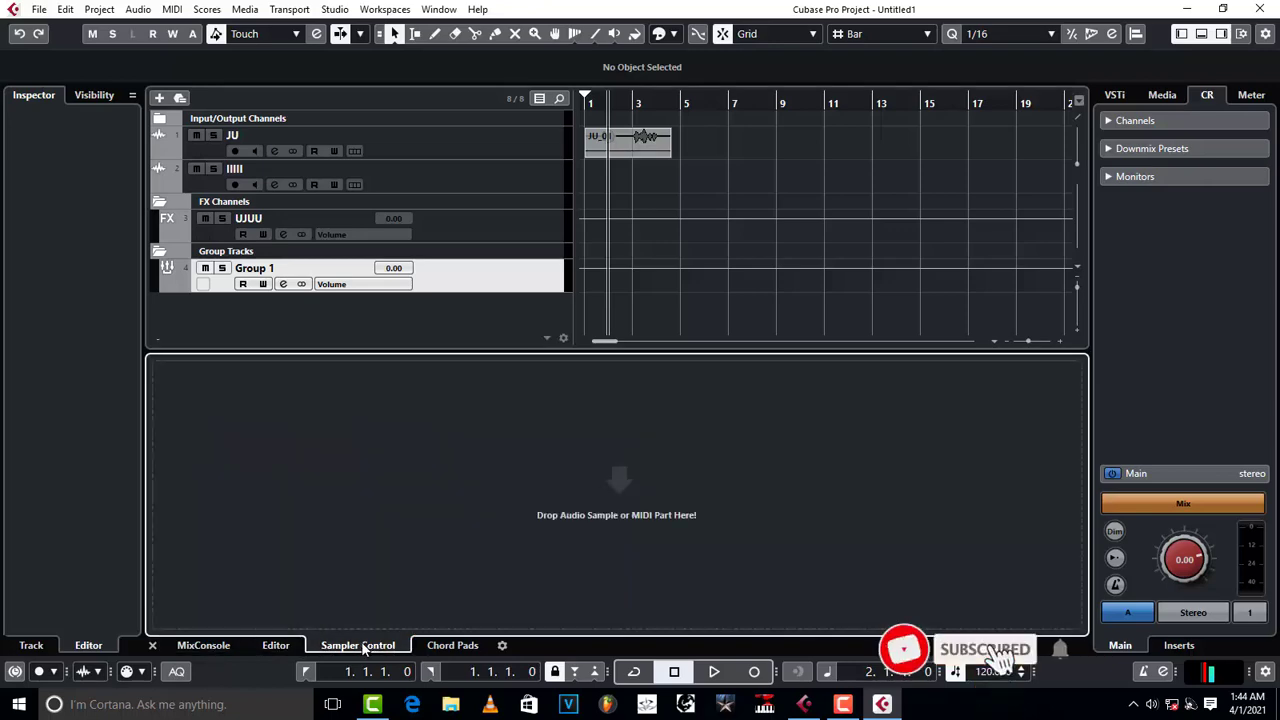
left_click(457, 646)
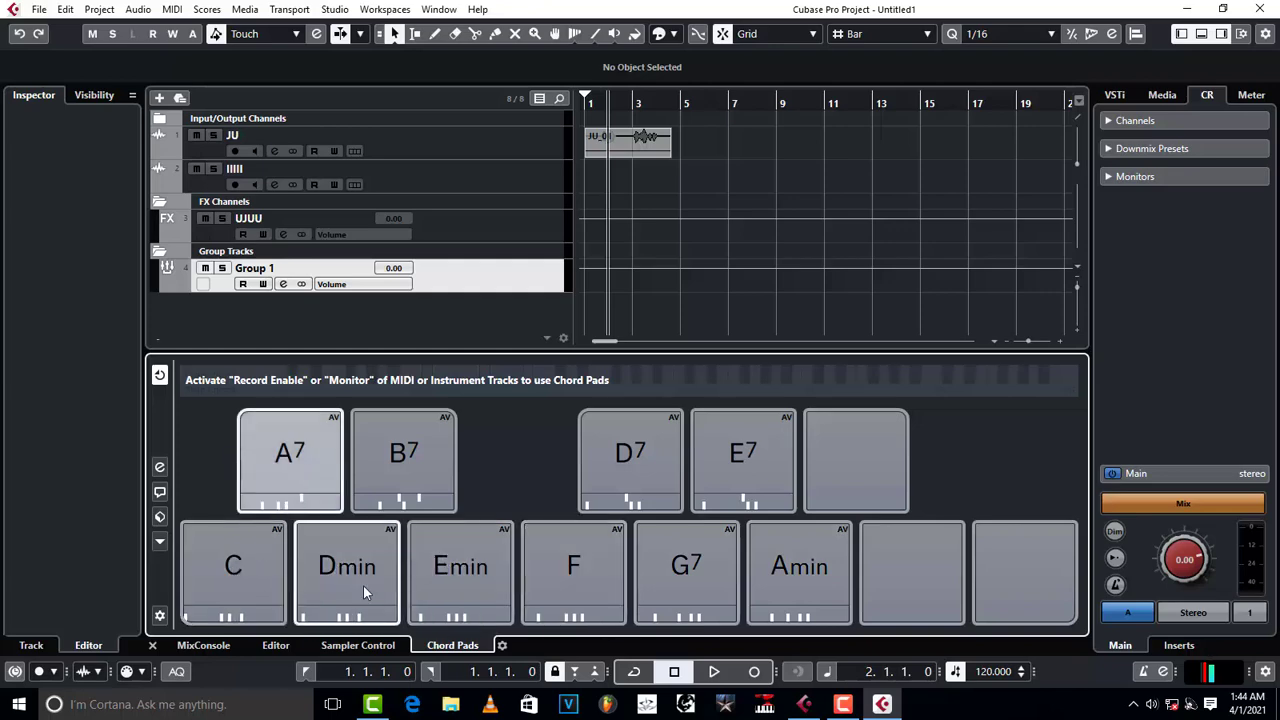
left_click(274, 647)
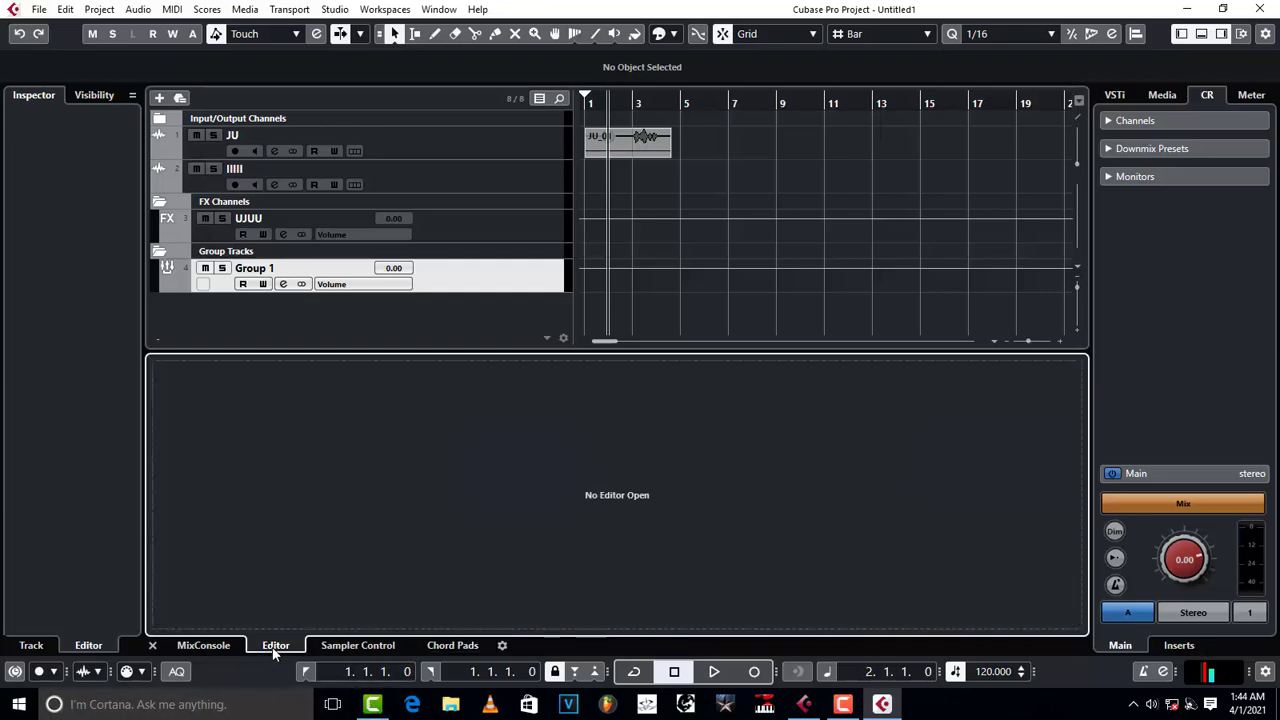
left_click(206, 646)
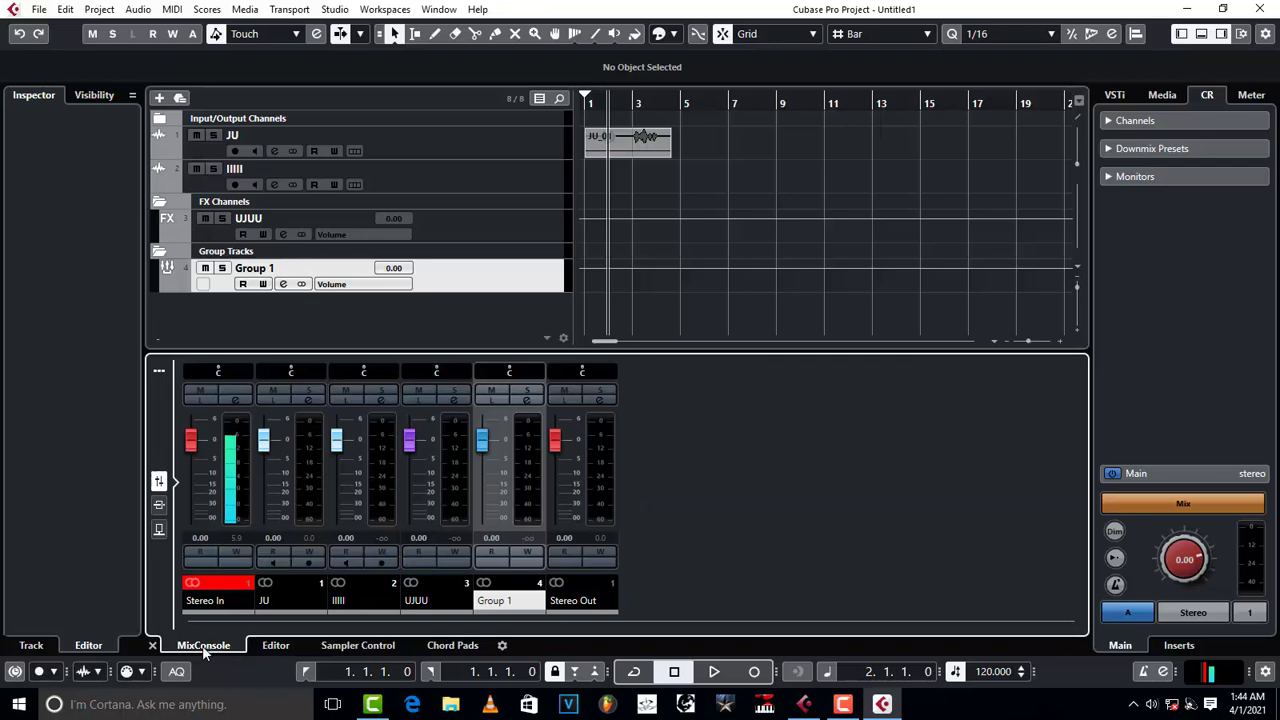
Compare the inspector's track view for Group 1 with its editor view, ending on the track view.
left_click(30, 648)
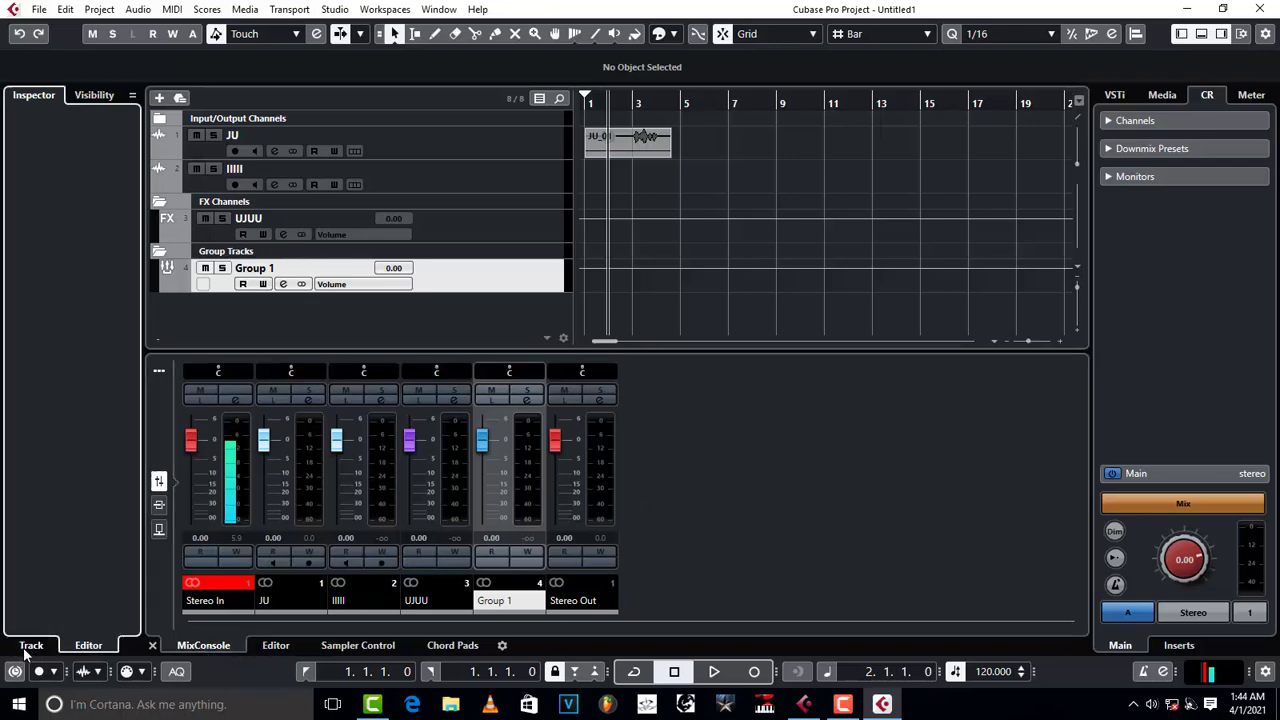
left_click(28, 650)
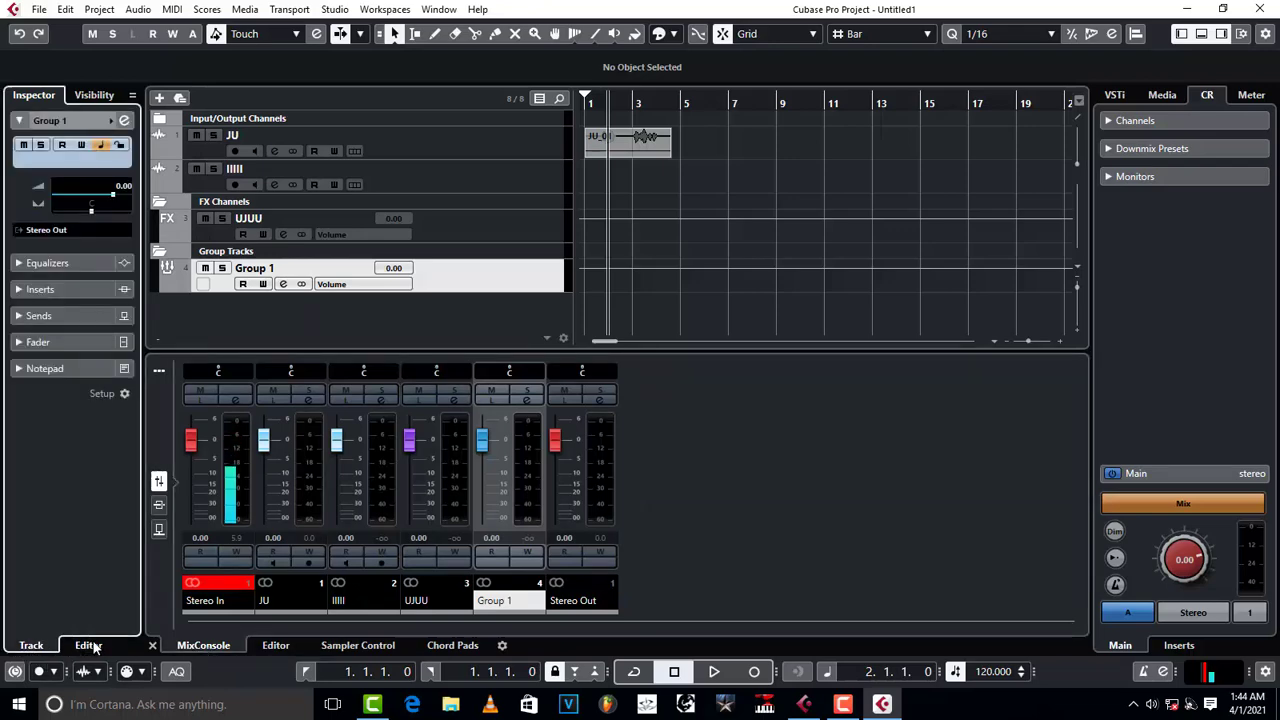
left_click(89, 647)
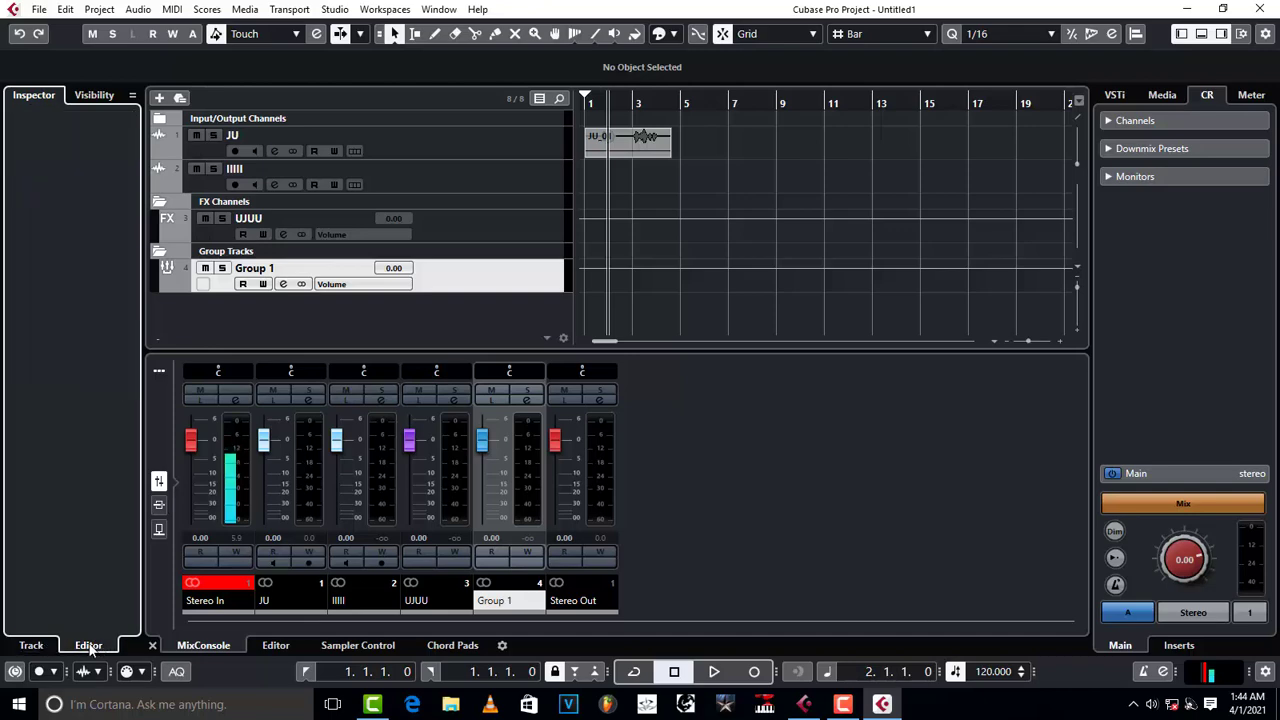
left_click(30, 648)
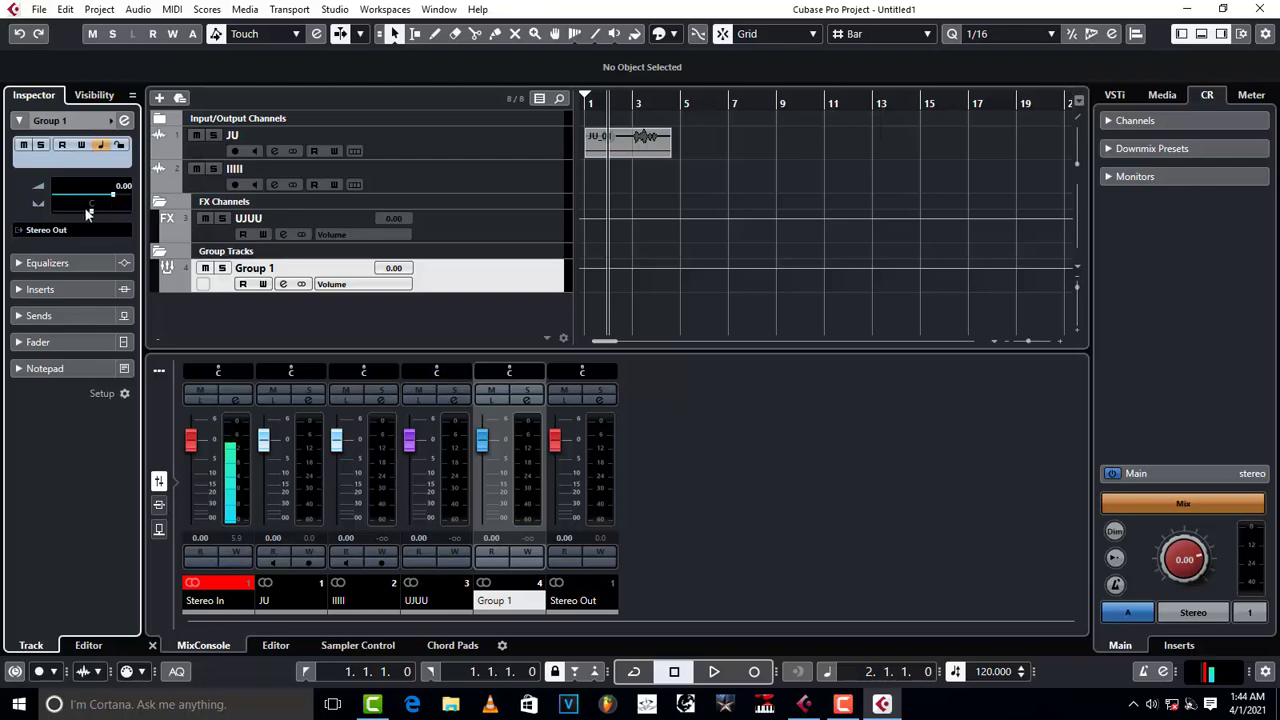
Pan Group 1 to R13, expand its inserts in the inspector and check the track visibility view.
mouse_move(90, 211)
left_mouse_down()
mouse_move(112, 210)
mouse_move(92, 212)
left_mouse_up()
left_click(43, 293)
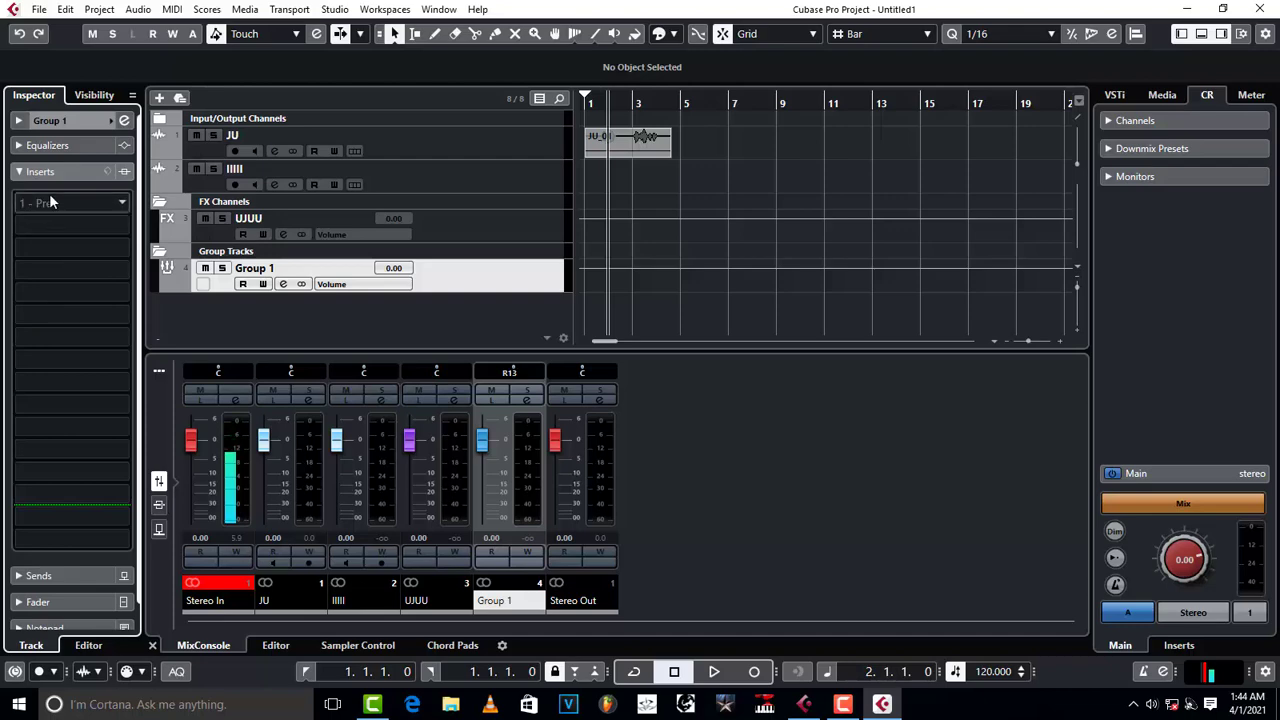
left_click(94, 94)
left_click(34, 94)
Show the Sampler Control beneath the arrangement and look over the available Studio commands.
left_click(358, 645)
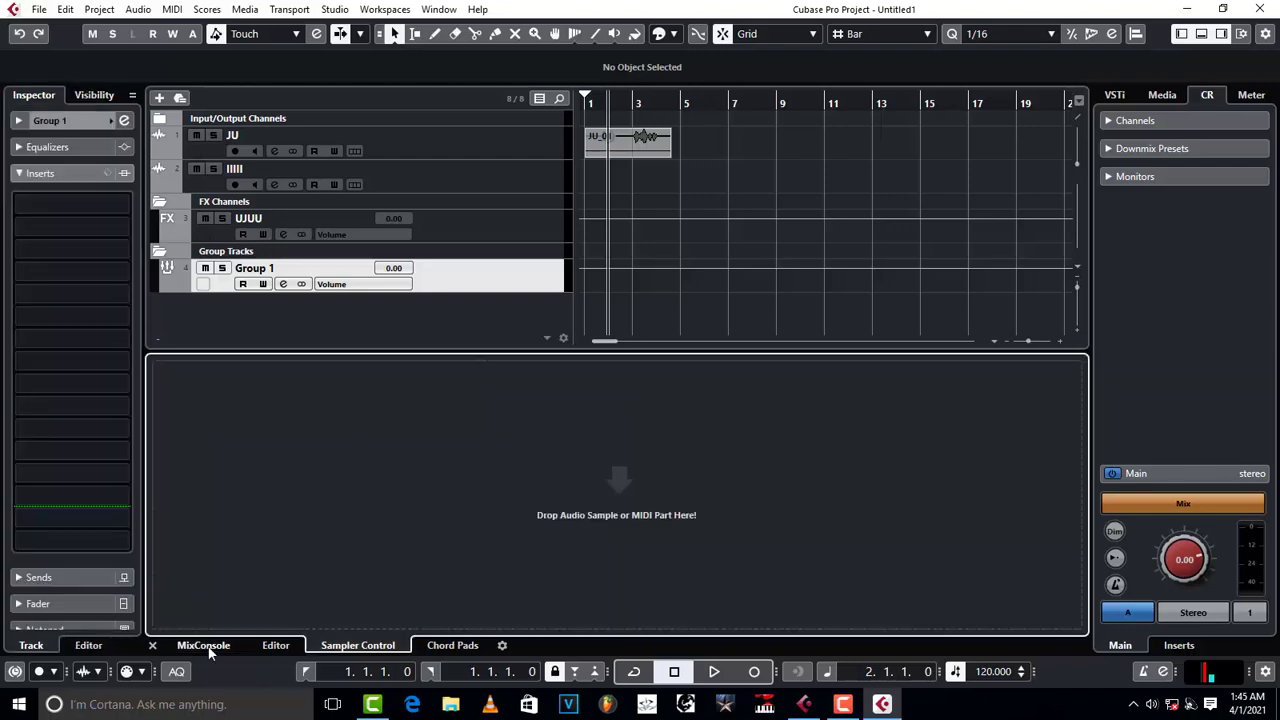
left_click(337, 10)
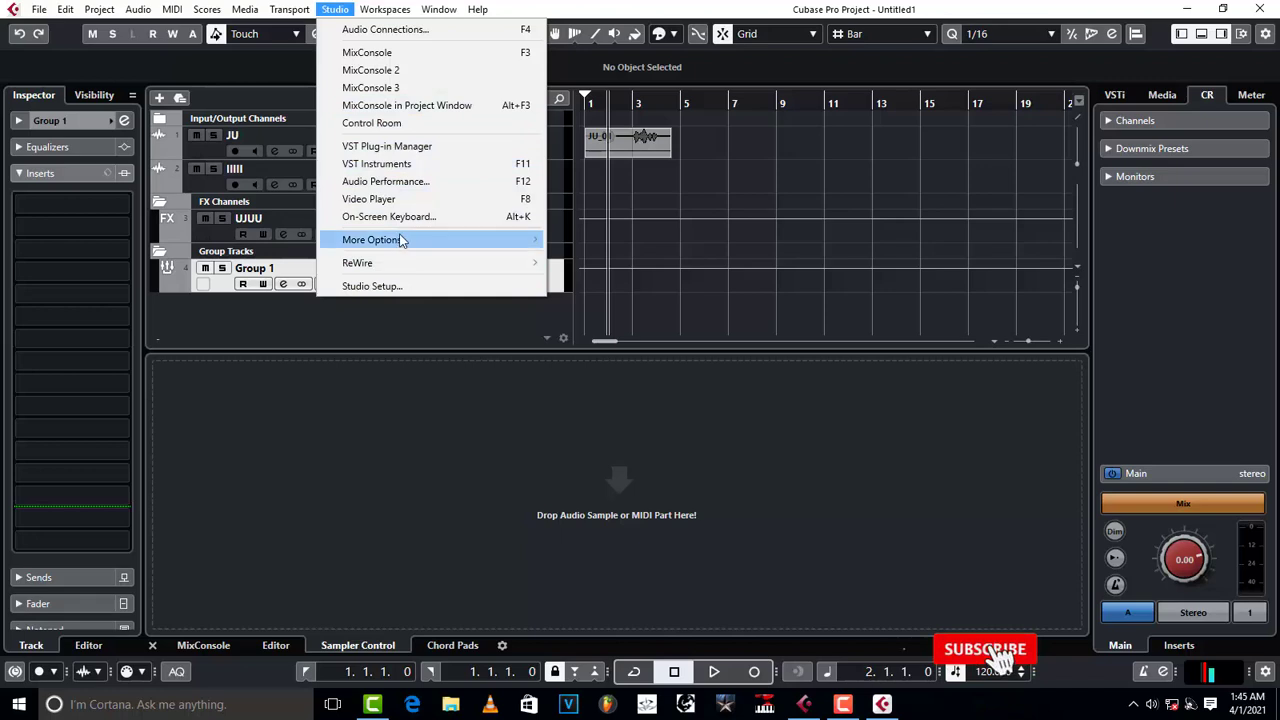
mouse_move(400, 240)
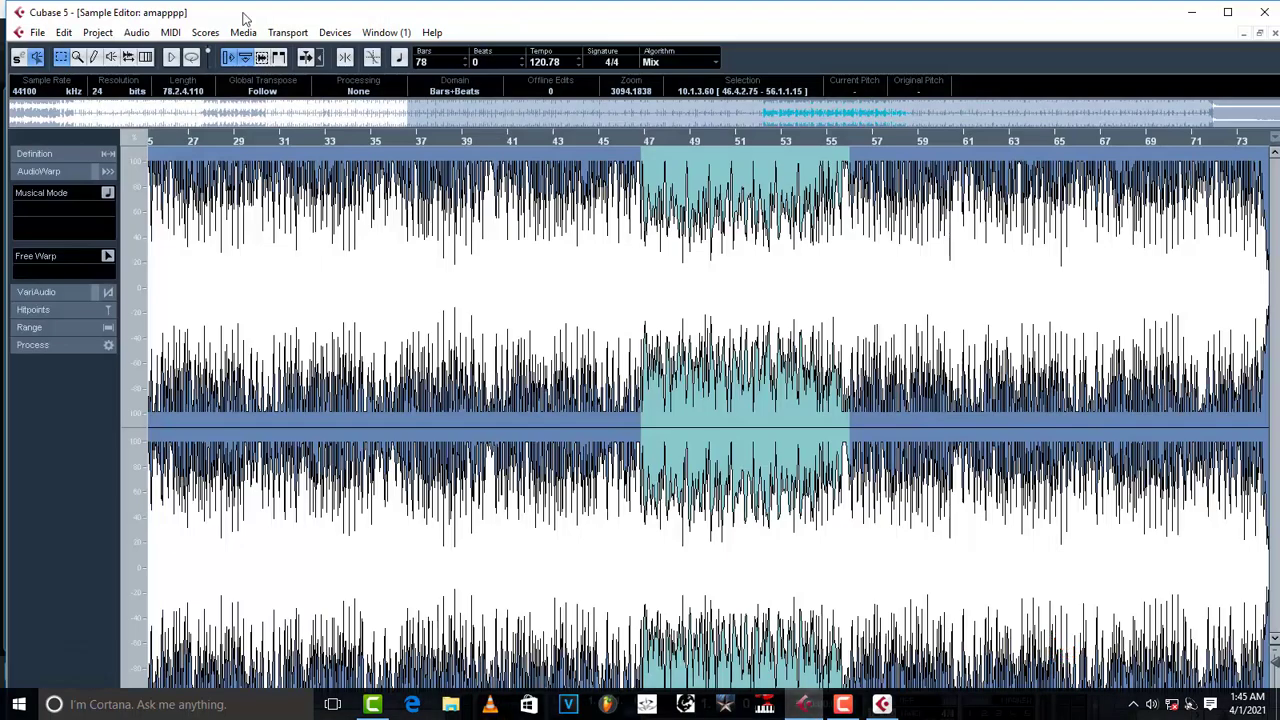
In Cubase 5, close the amapppp clip's Sample Editor and look over the available device commands.
left_click(1274, 33)
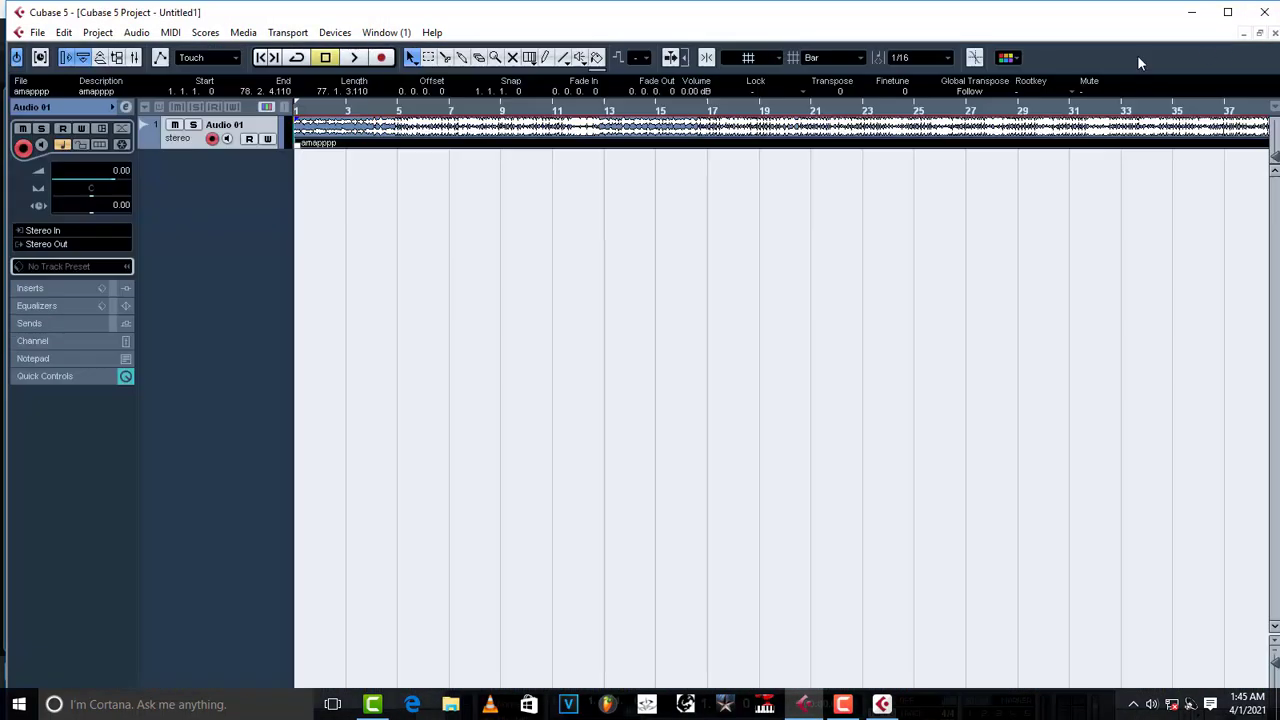
left_click(335, 33)
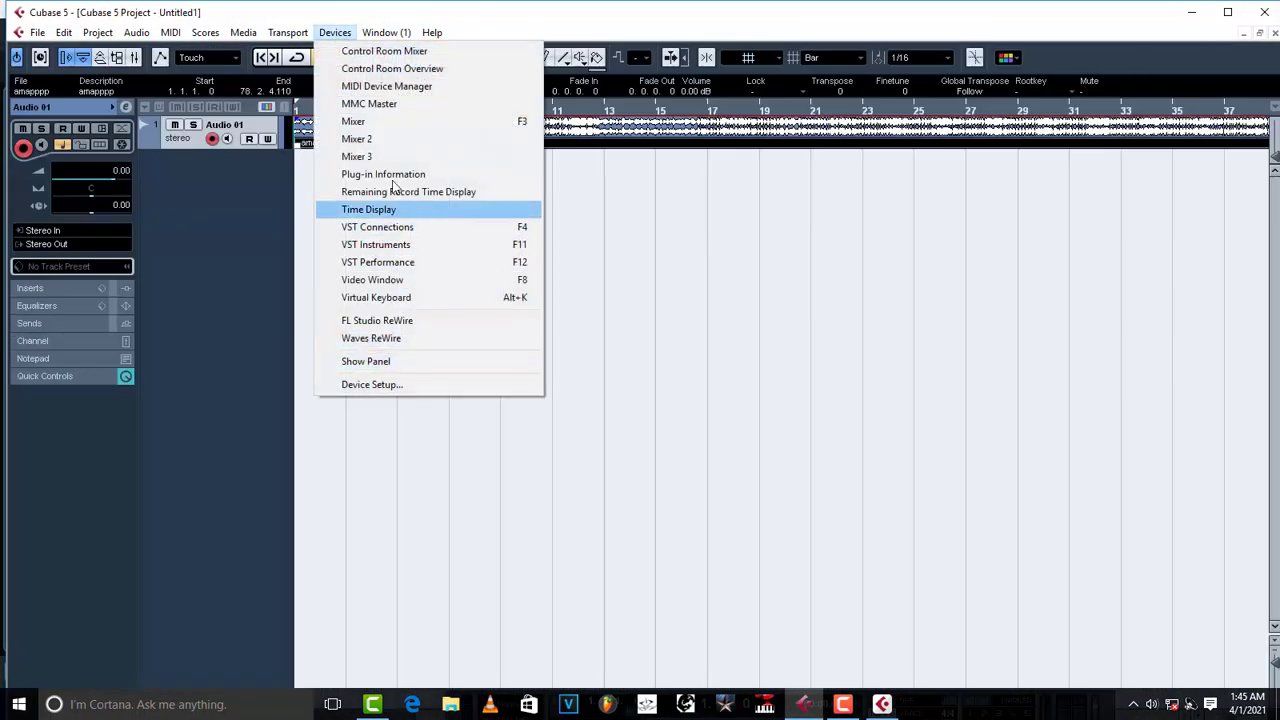
left_click(263, 285)
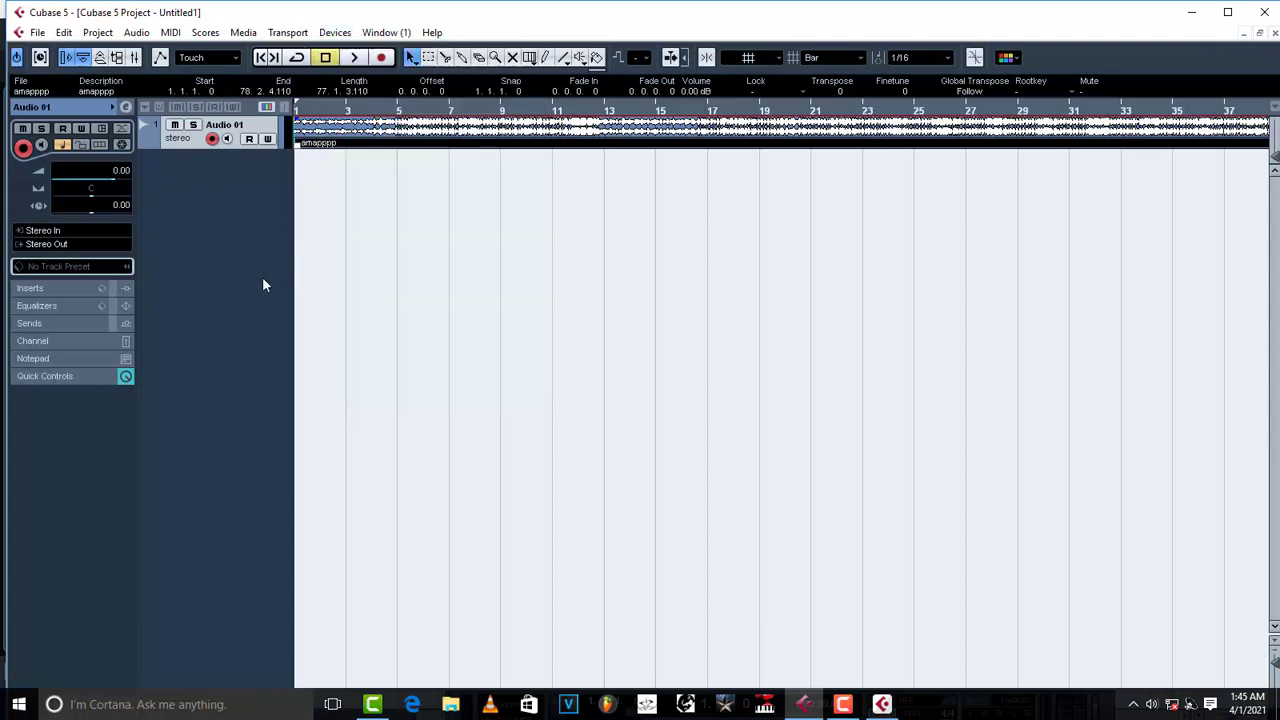
left_click(335, 32)
left_click(244, 284)
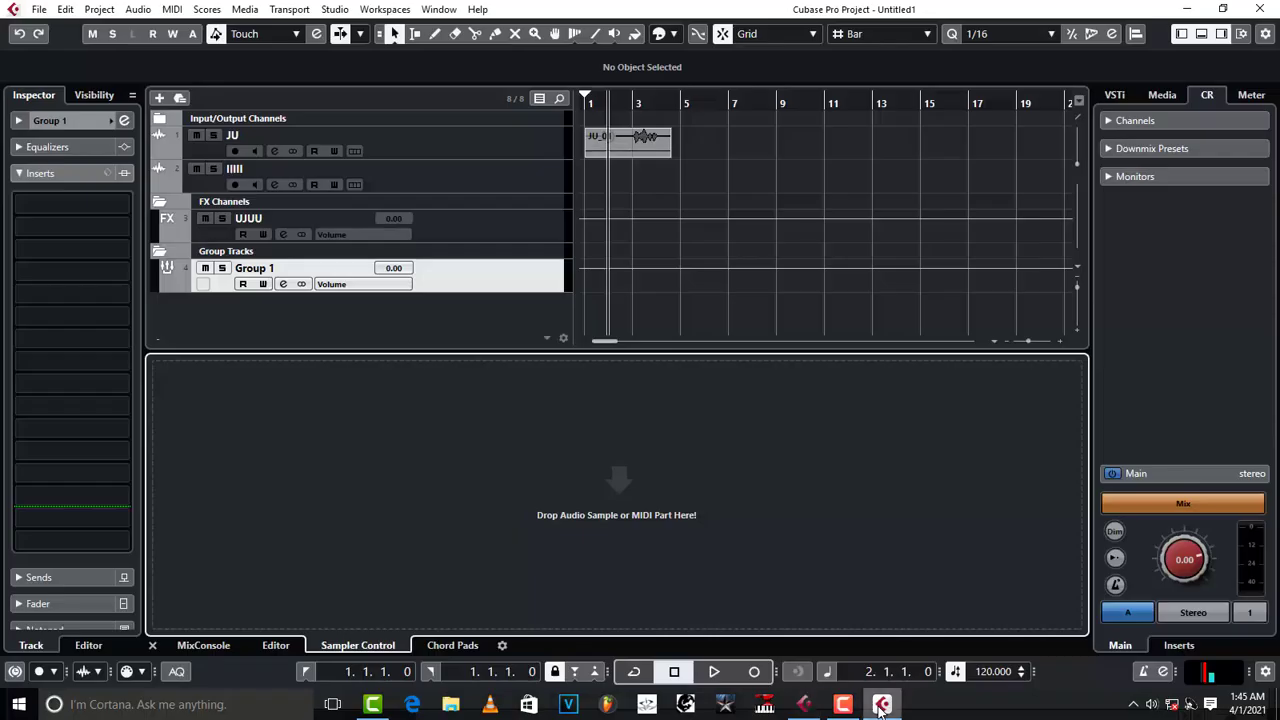
Switch to Cubase Pro and look through its Workspaces, Scores, File and other command lists.
left_click(882, 704)
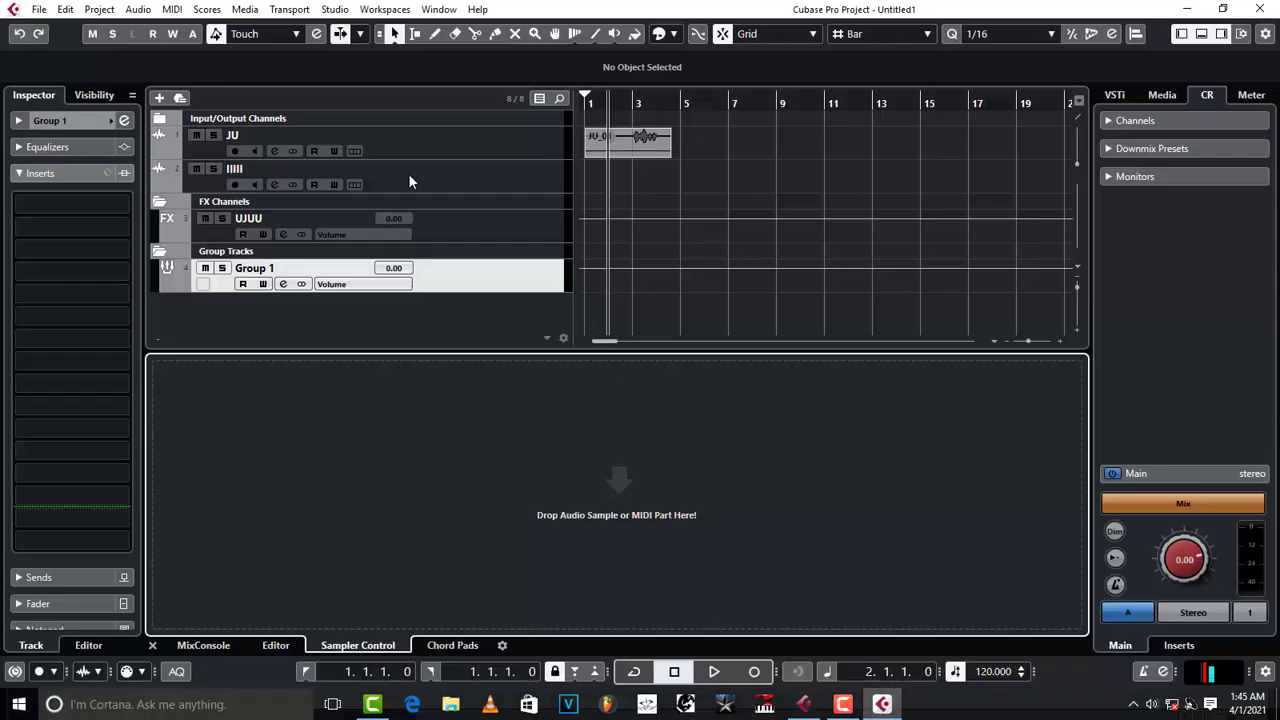
left_click(400, 10)
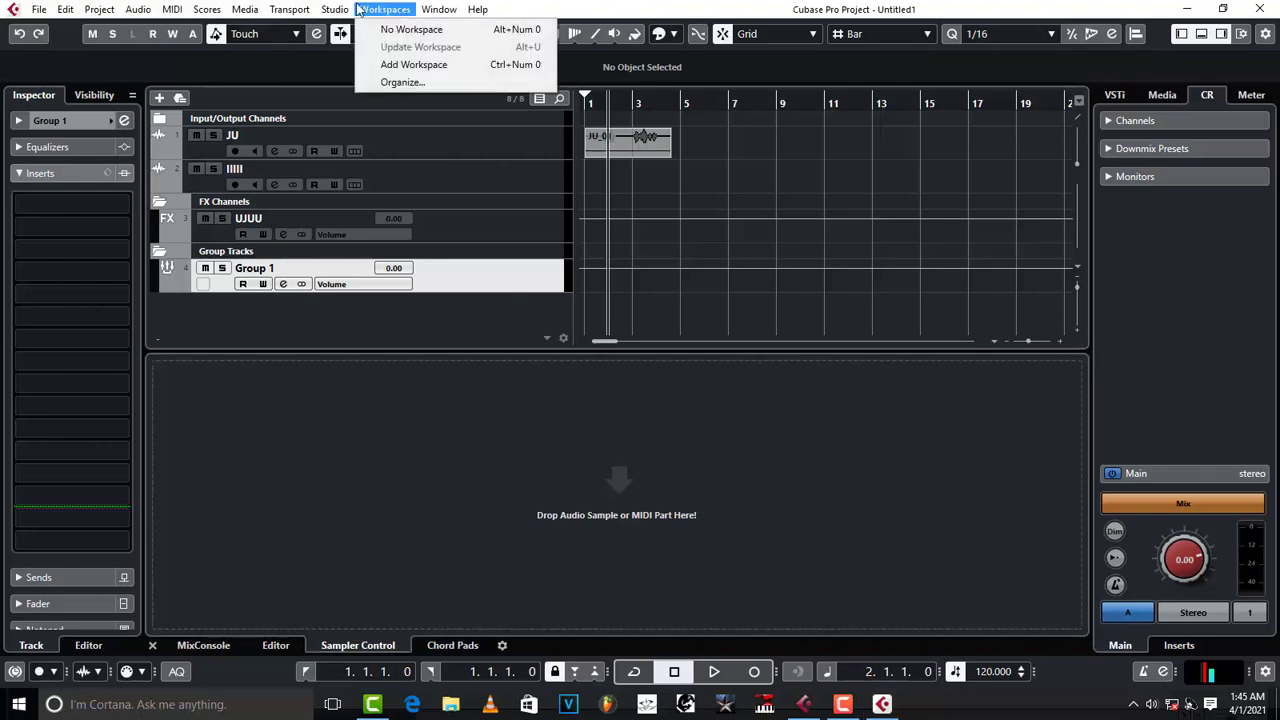
left_click(358, 9)
left_click(245, 9)
mouse_move(220, 10)
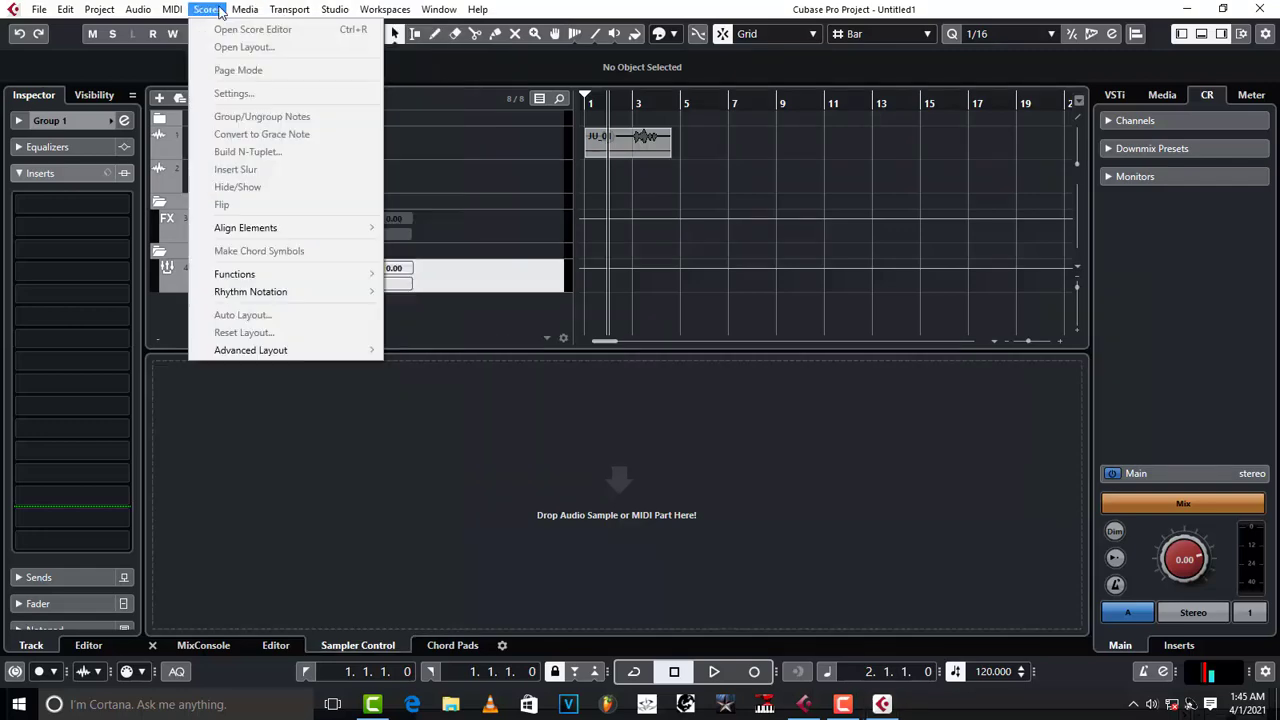
mouse_move(54, 14)
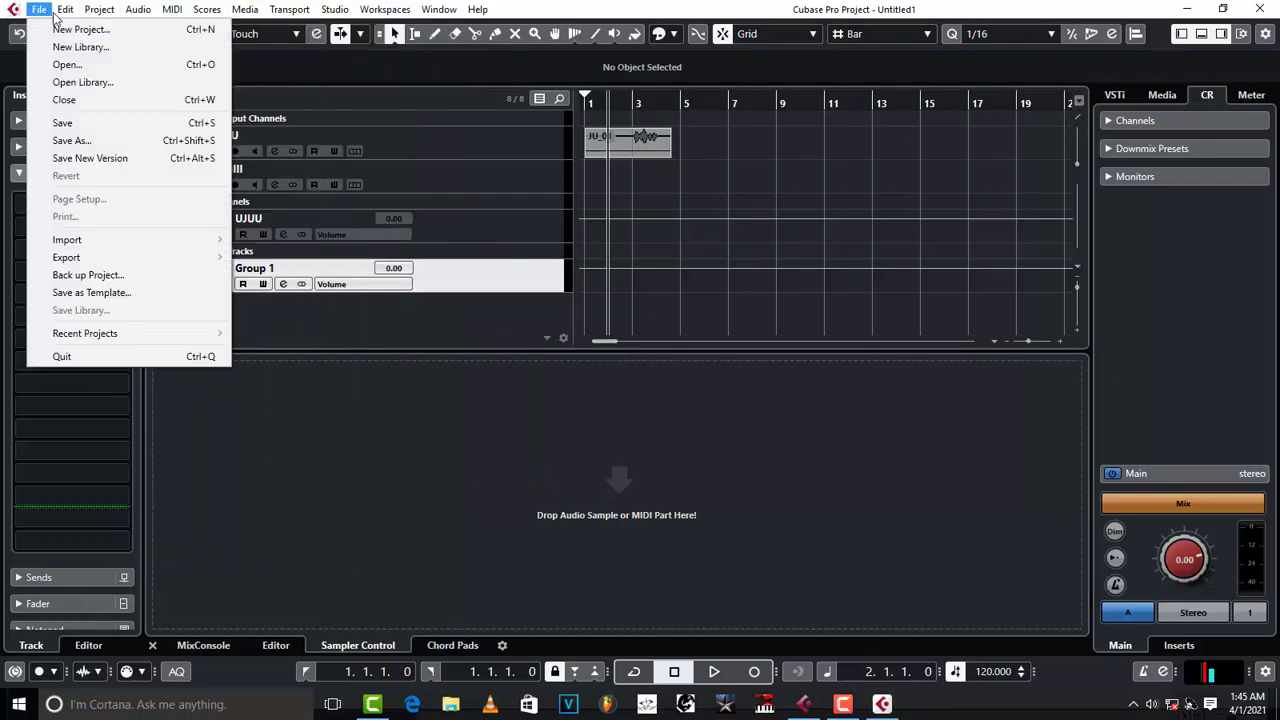
mouse_move(138, 9)
left_click(551, 546)
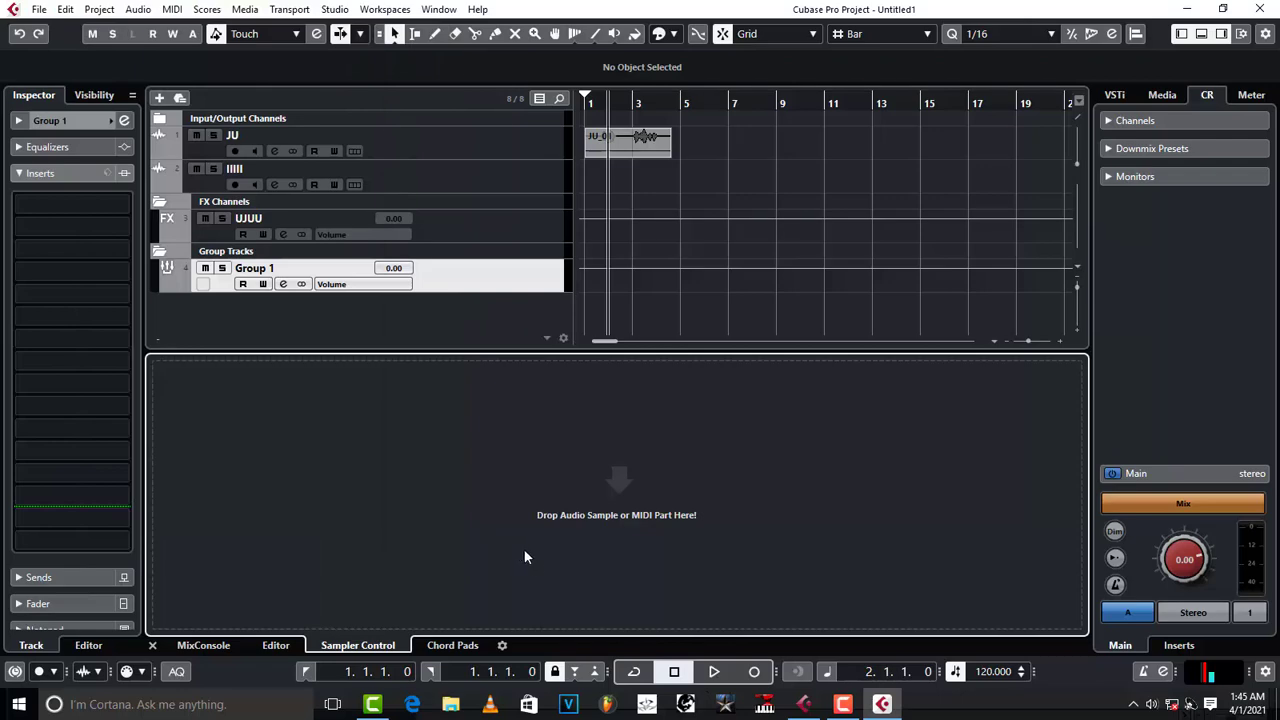
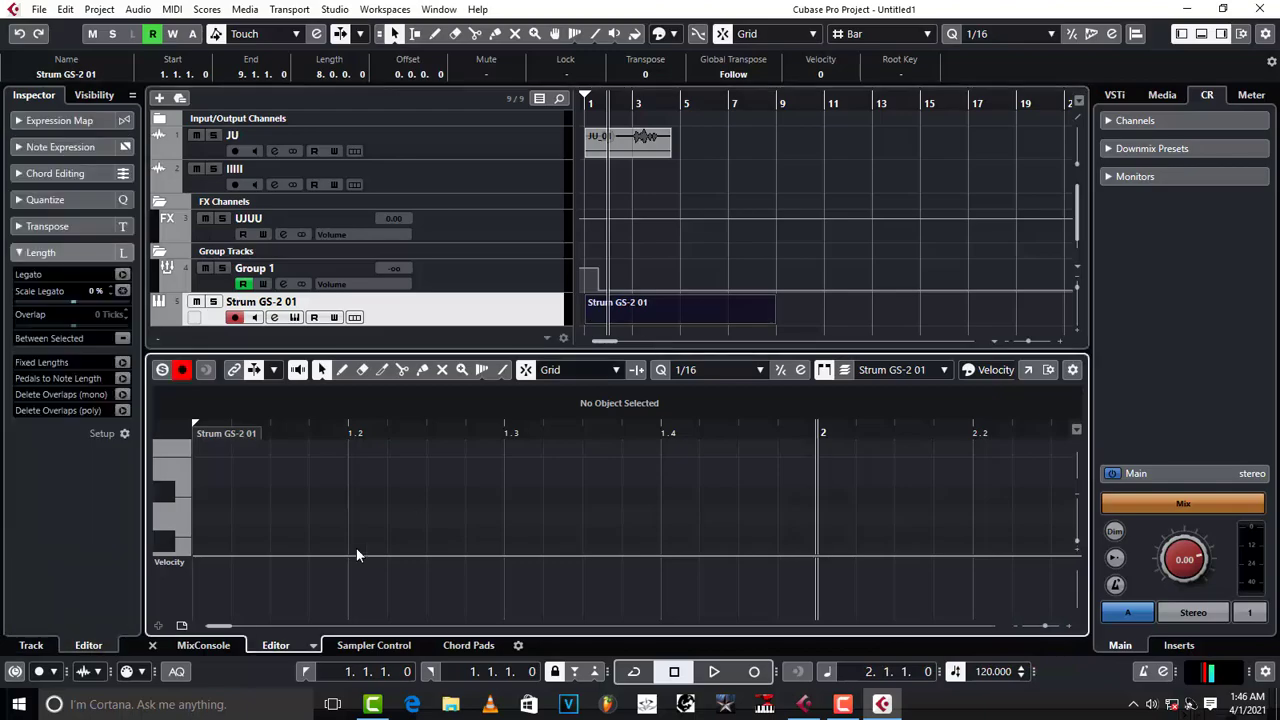
Audition a piano key in the editor of the Strum GS-2 01 part.
left_click(190, 462)
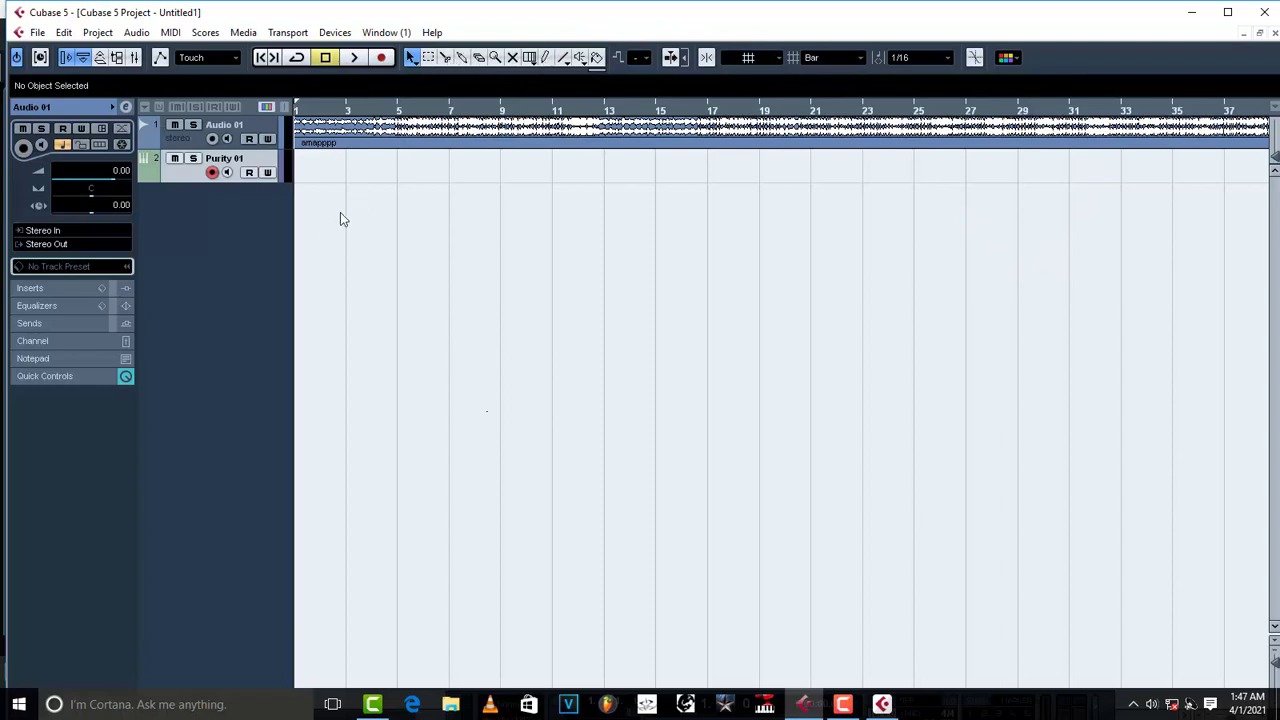
In Cubase 5, draw a MIDI part about 13 bars long on the Purity 01 track and open it for editing.
left_click(497, 169)
left_click(545, 57)
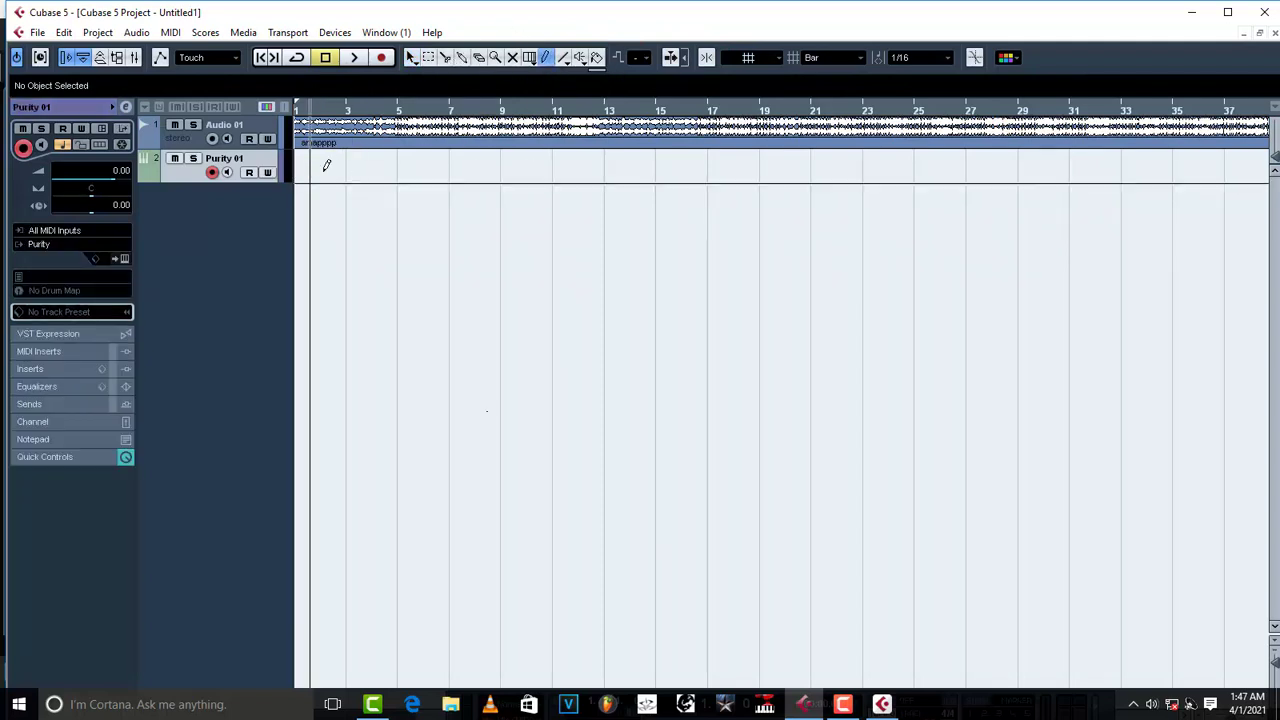
left_click_drag(311, 165, 662, 165)
left_click(411, 57)
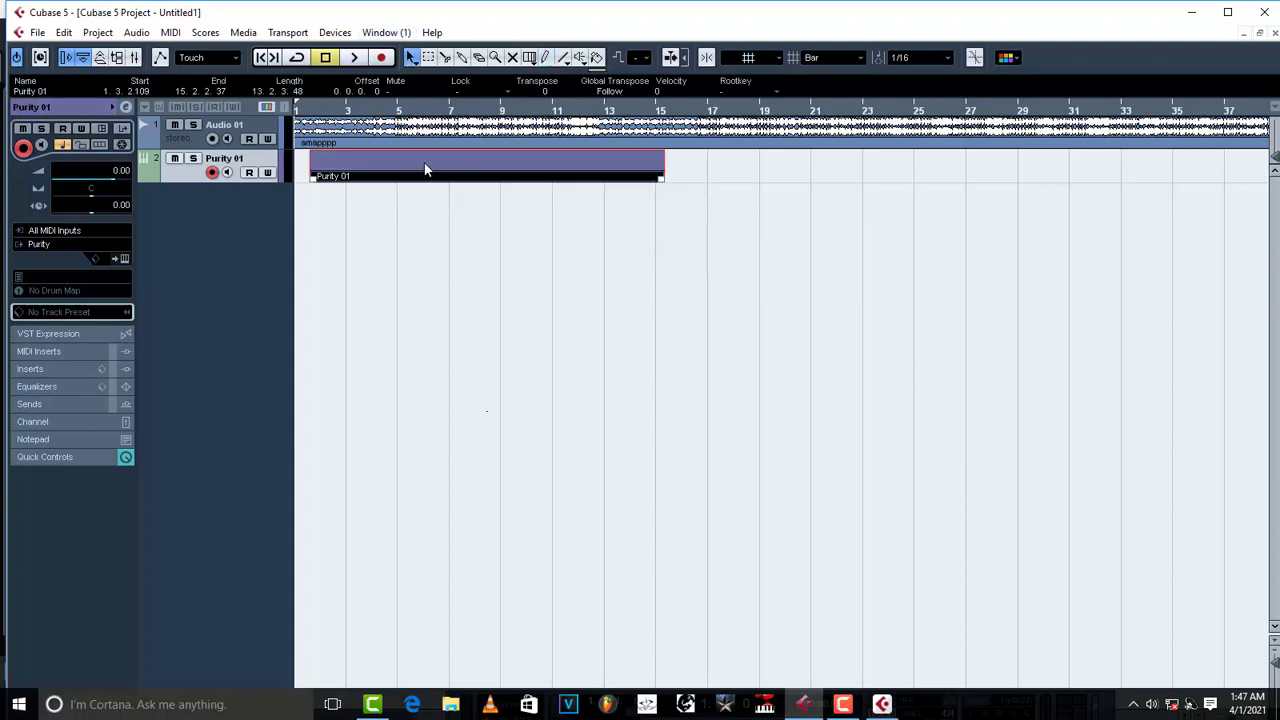
double_click(424, 170)
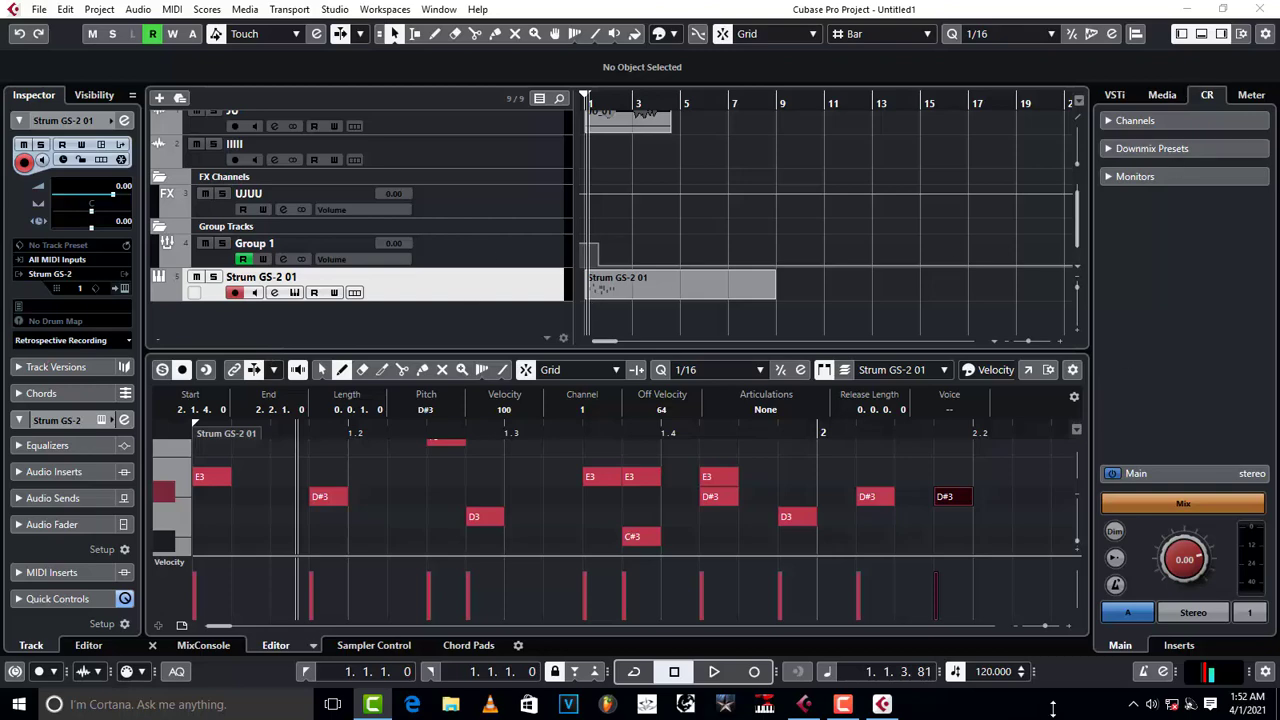
Switch to Cubase 5, view the list of track types that can be added, and return to Cubase Pro.
left_click(805, 704)
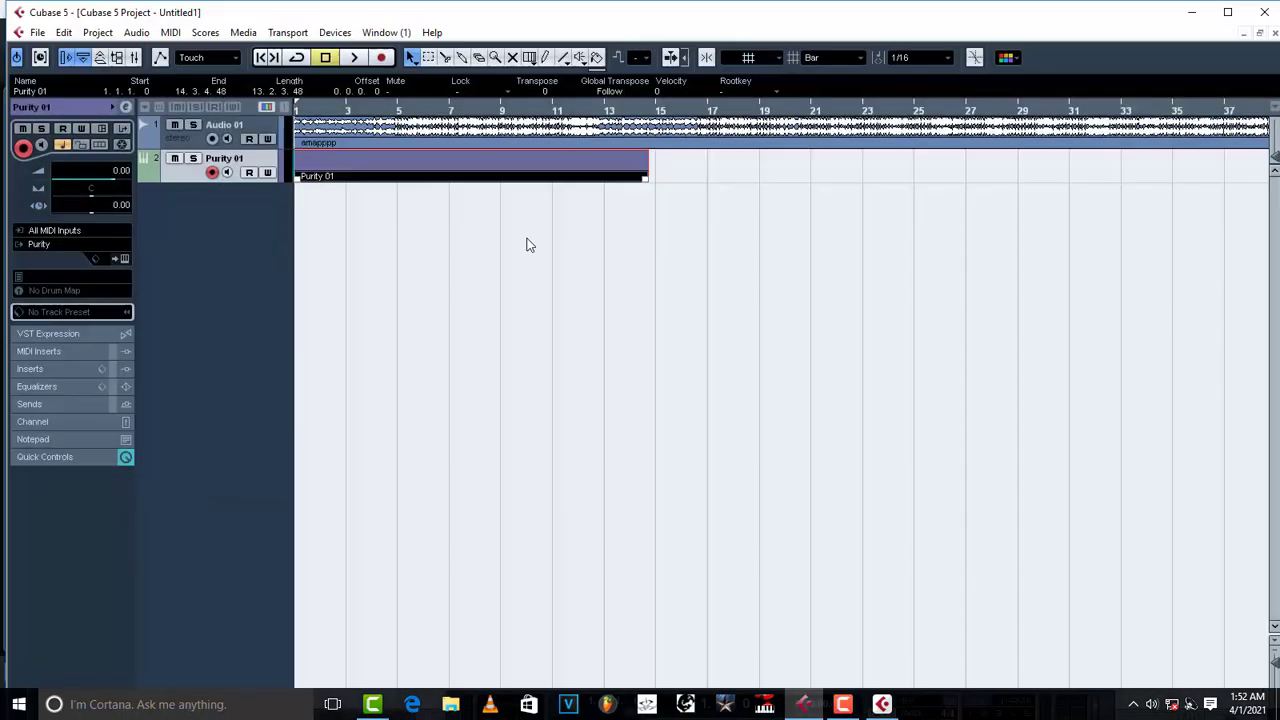
right_click(205, 242)
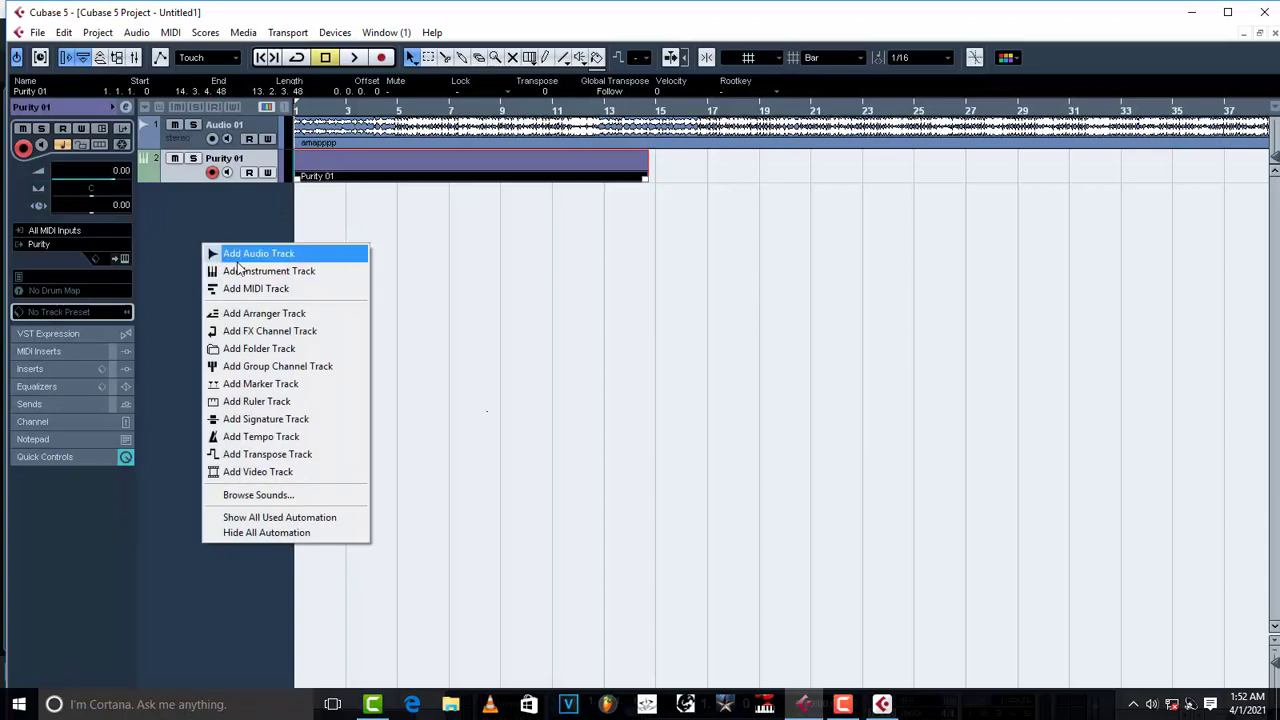
left_click(173, 195)
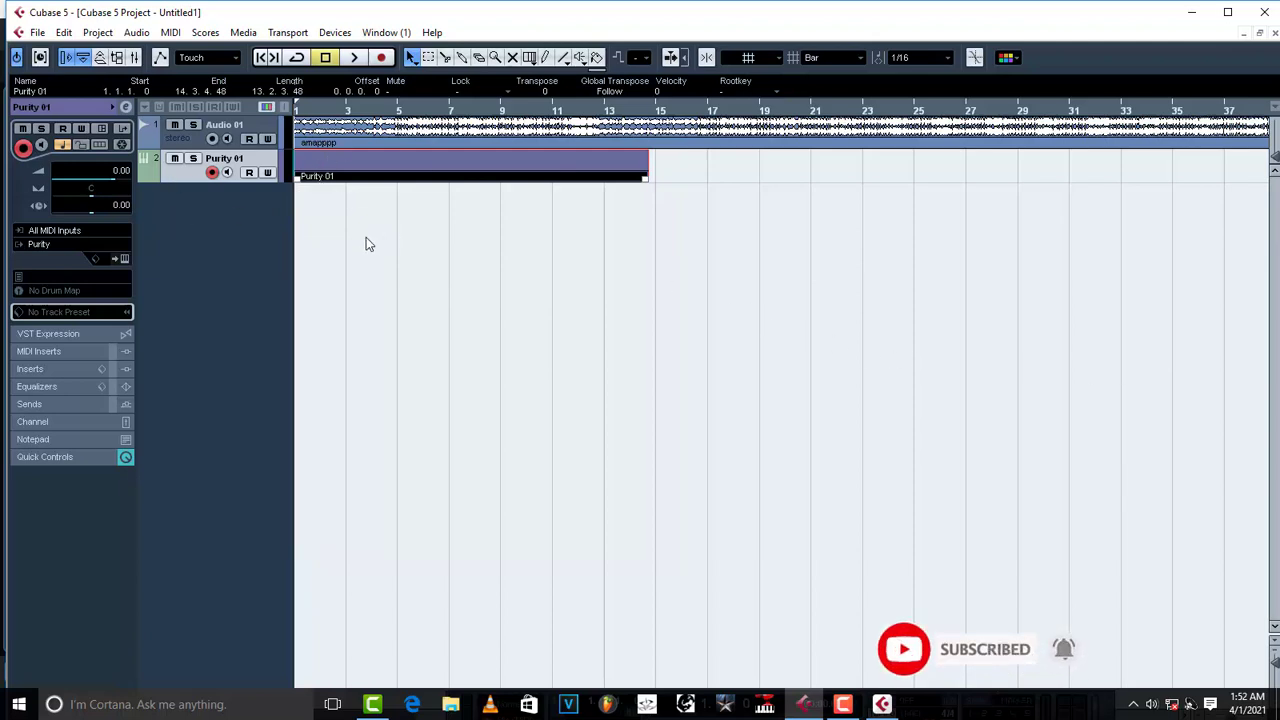
left_click(1190, 12)
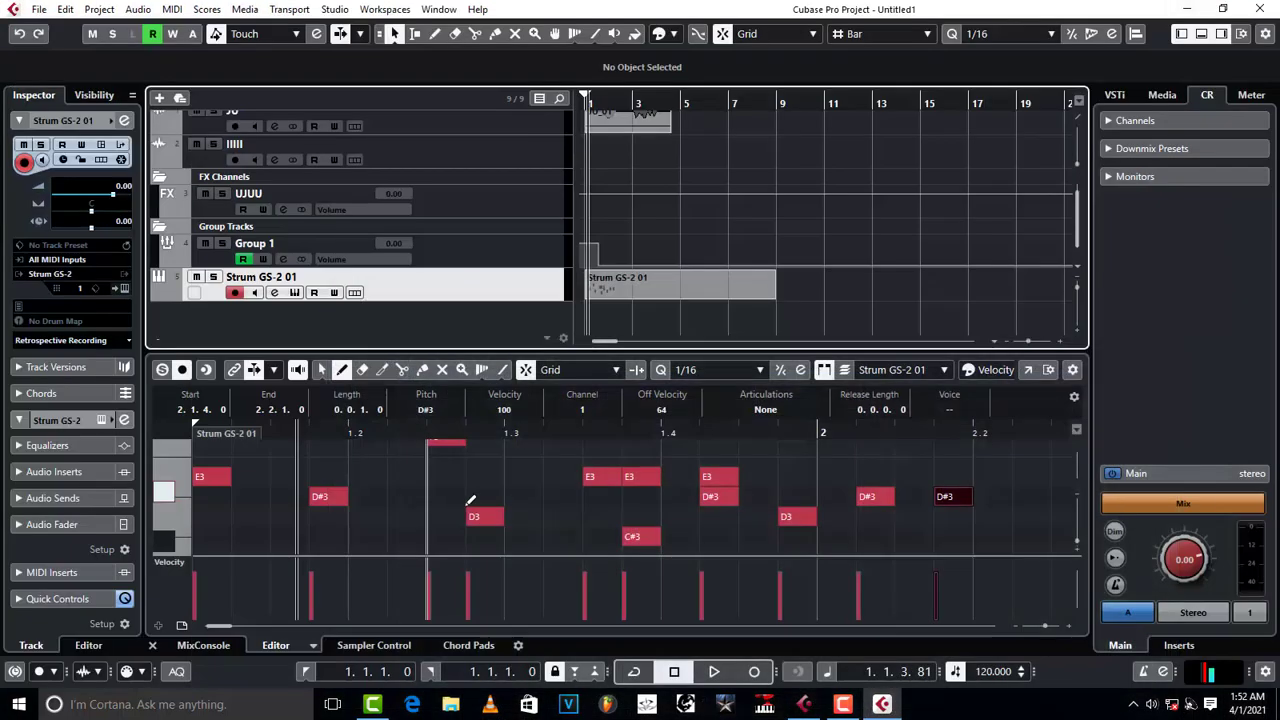
Audition a piano key for the Strum GS-2 01 part and set the selected D#3 note's off velocity to 69.
left_click(183, 486)
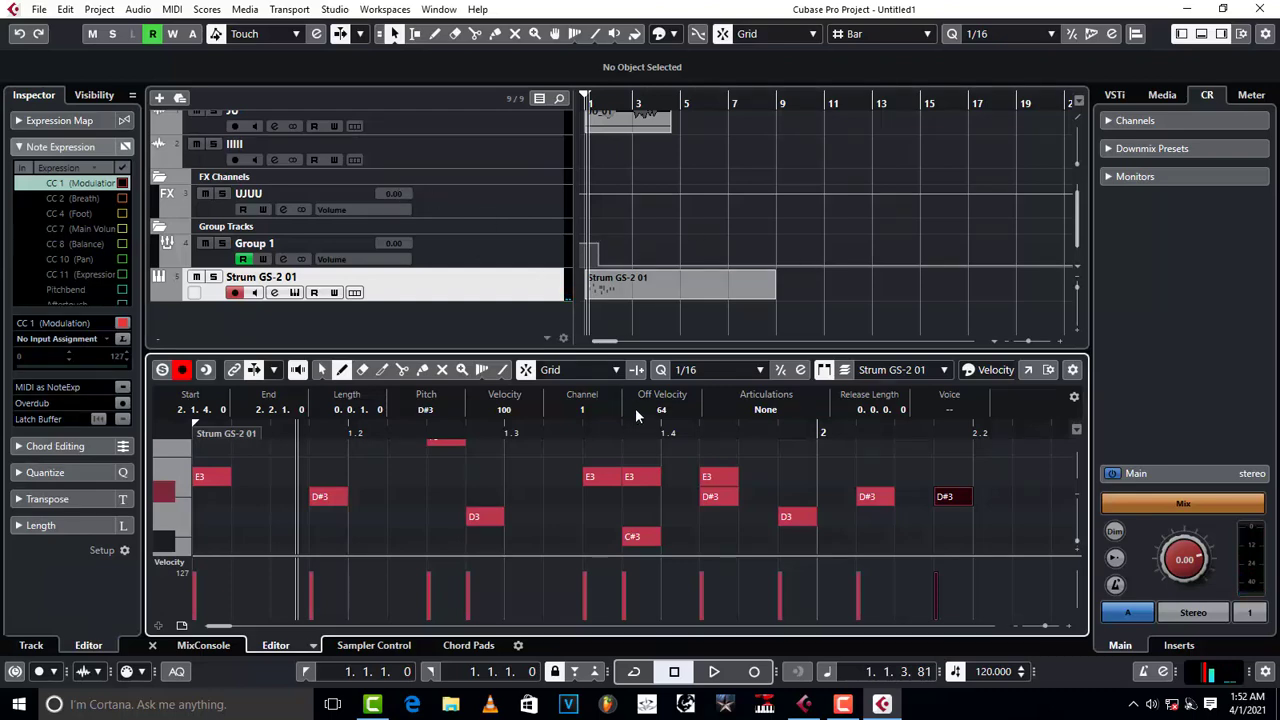
scroll(635, 408, "up", 5)
scroll(853, 265, "up", 1)
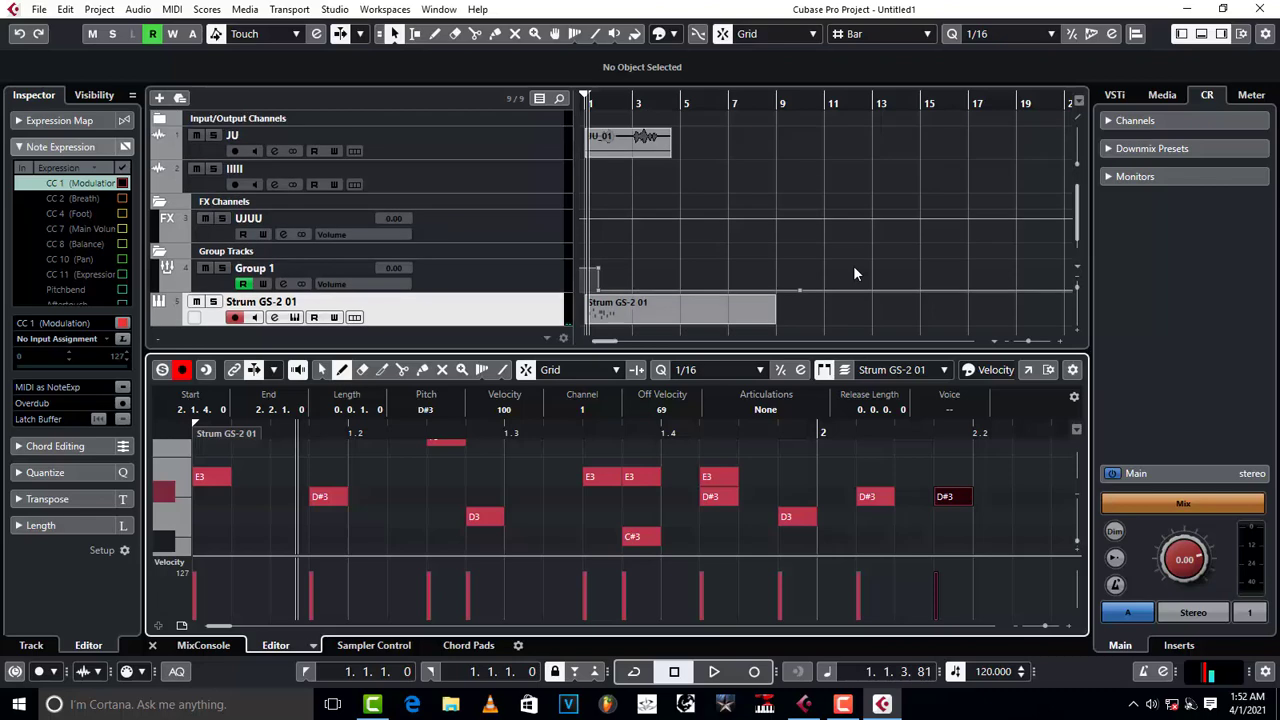
scroll(853, 265, "down", 1)
scroll(855, 268, "up", 1)
Switch to Cubase 5 and close its program window.
left_click(883, 705)
left_click(804, 705)
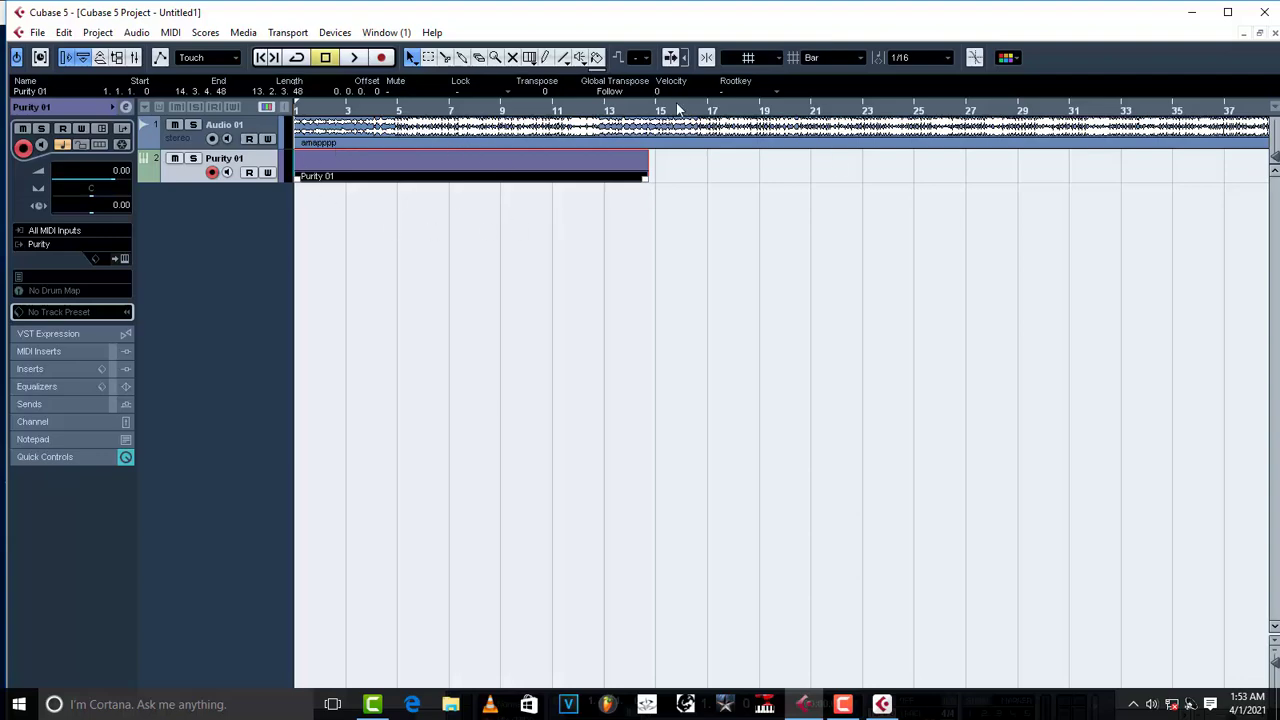
left_click(1264, 12)
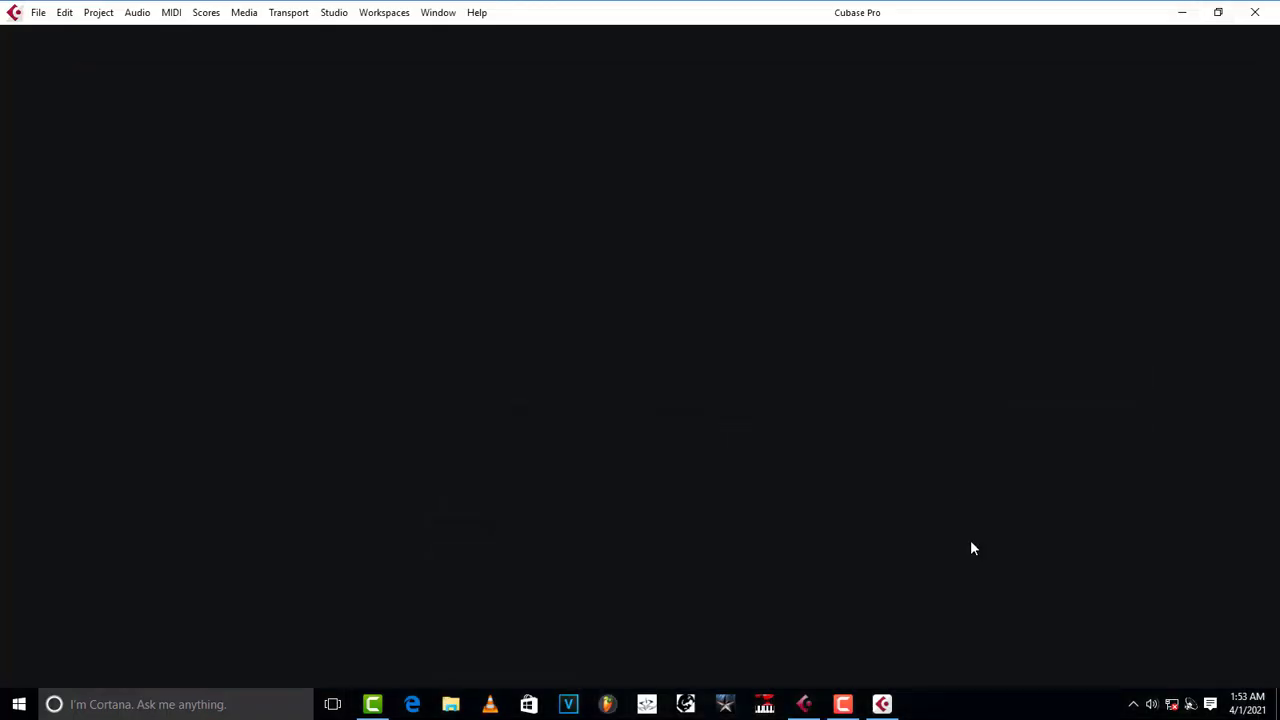